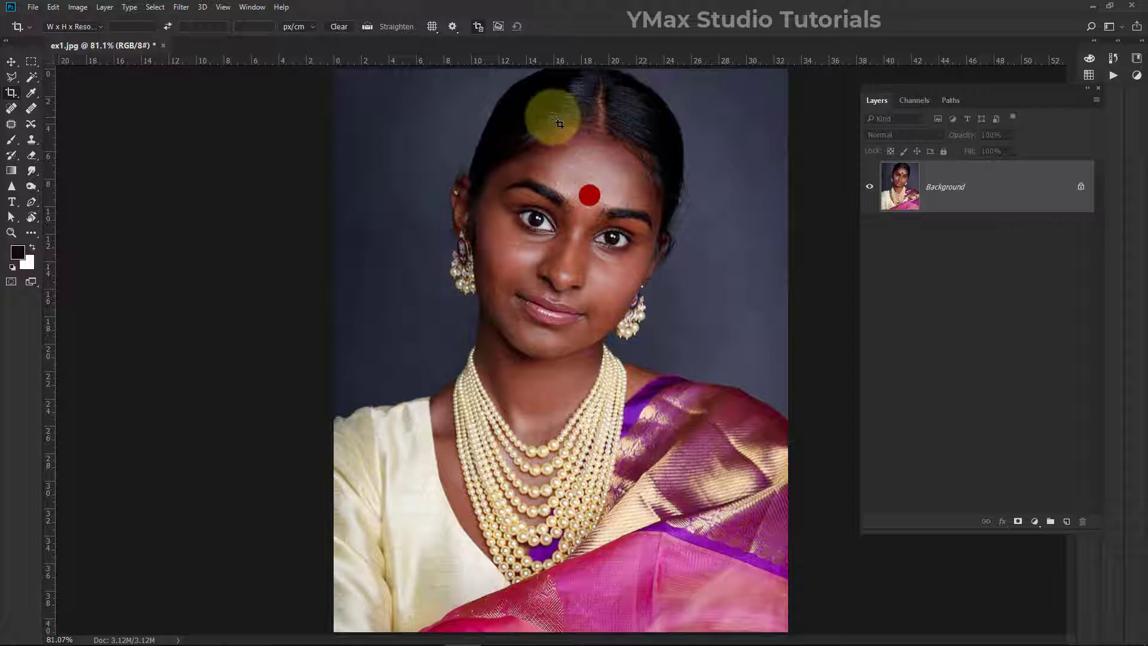
Select the darker skin areas of the face and neck with the Magic Wand and feather the selection by 20 pixels.
left_click(34, 76)
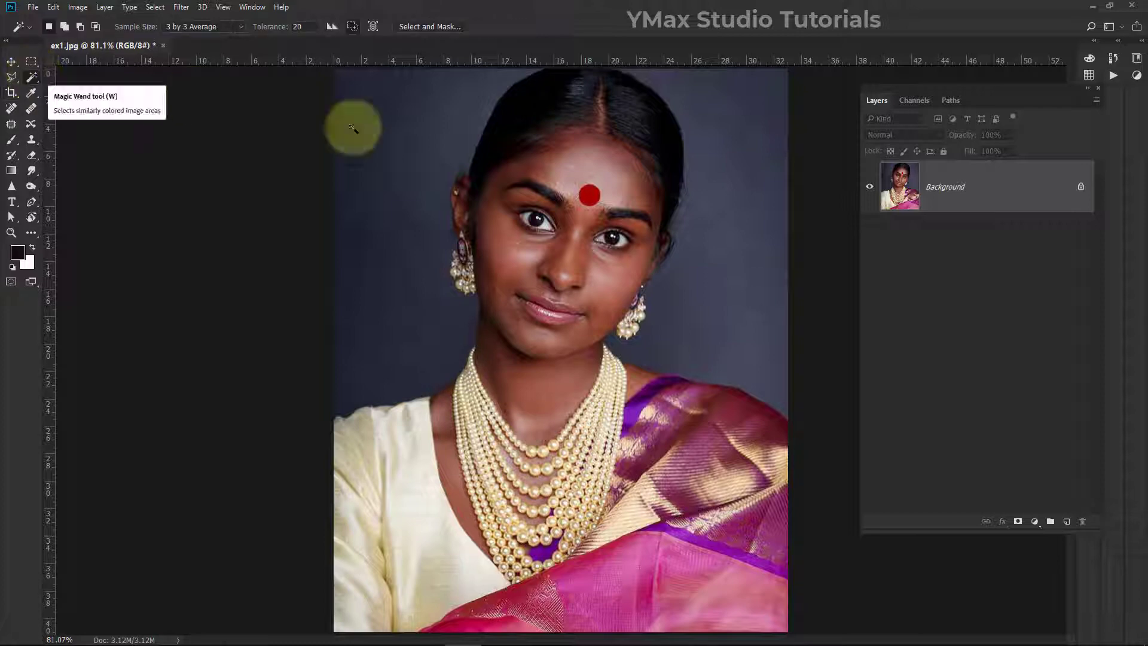
left_click(487, 358)
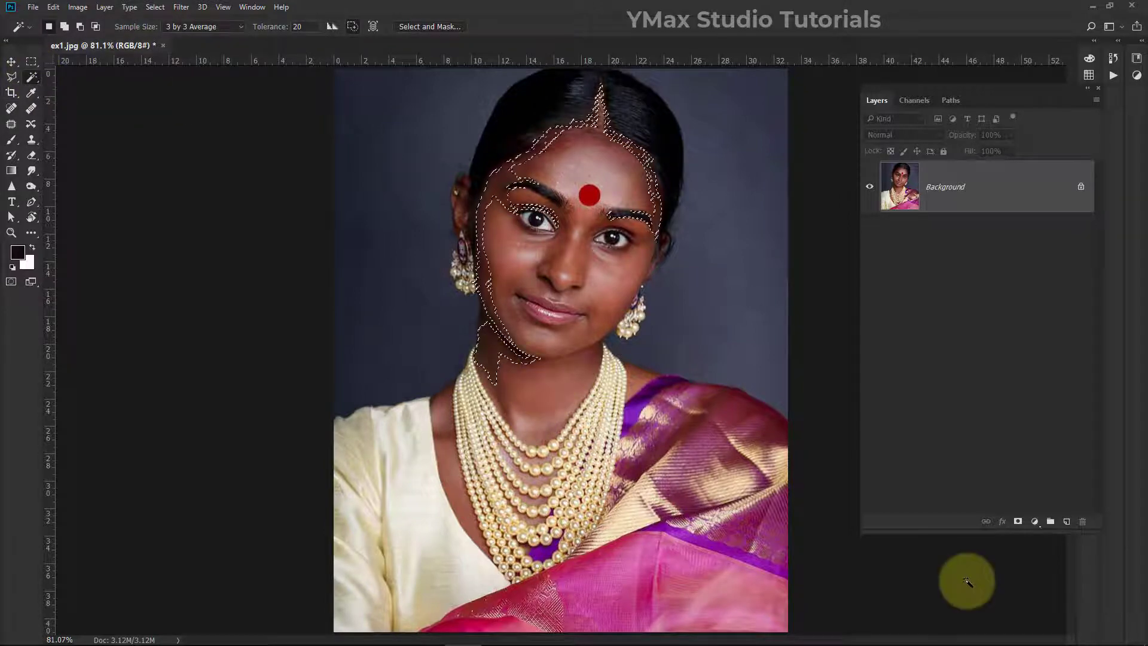
left_click(568, 402, "shift")
left_click(617, 200, "shift")
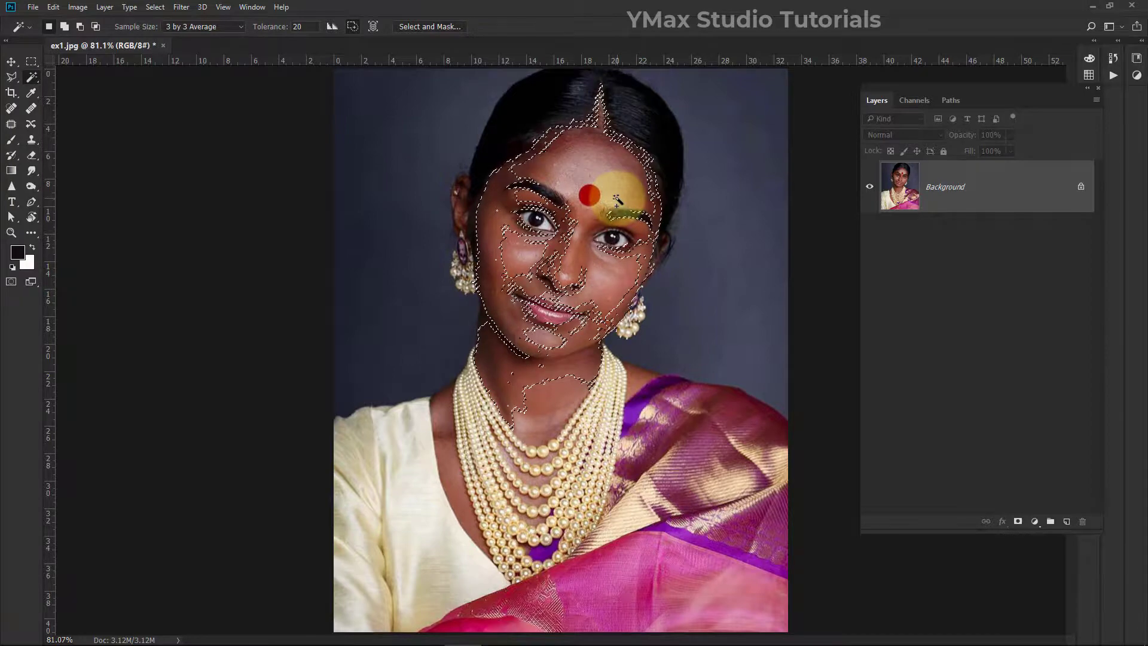
key("shift+F6")
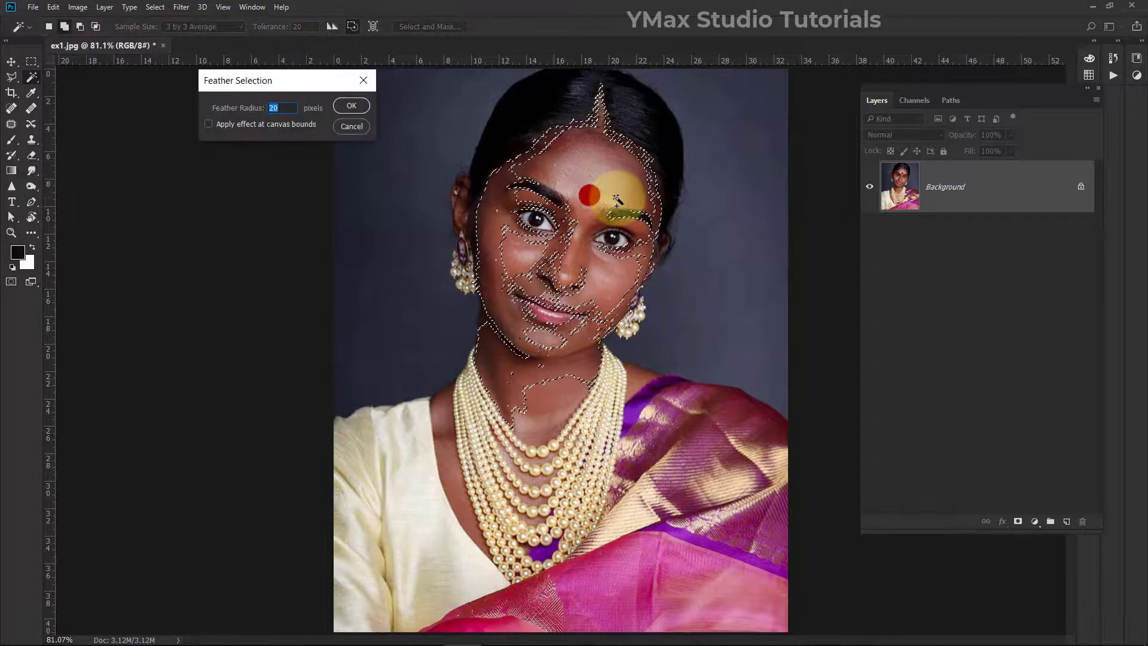
key("Return")
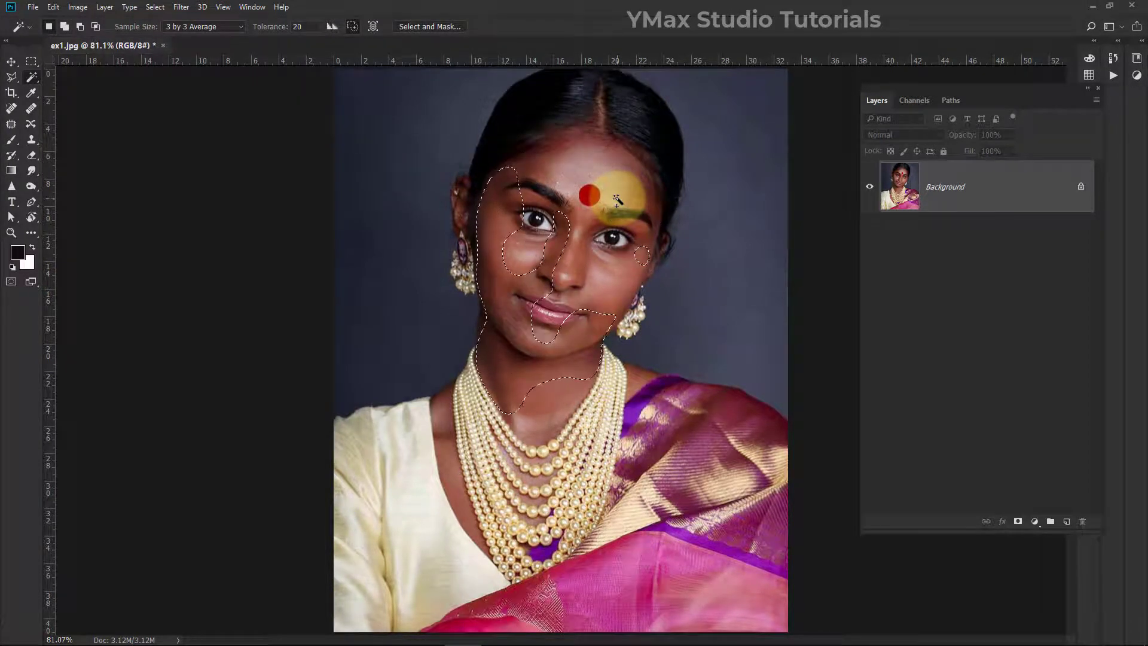
Brighten the selected skin with a Levels adjustment, raising the midtone input to about 1.29.
key("ctrl+l")
left_click_drag(286, 241, 270, 242)
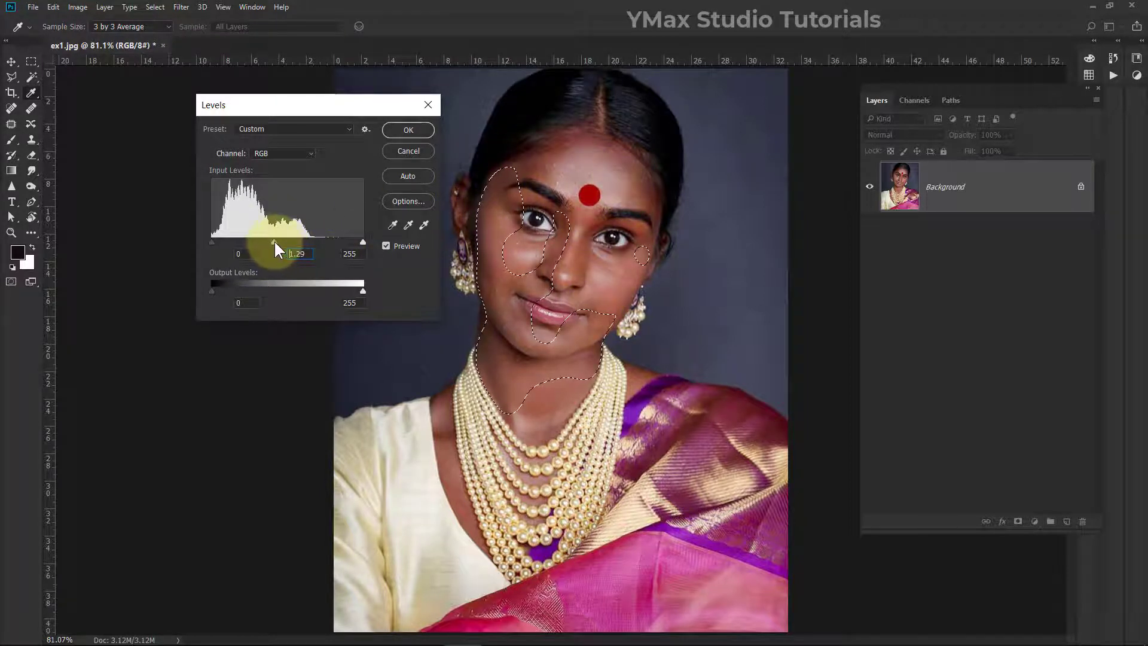
left_click_drag(273, 243, 273, 243)
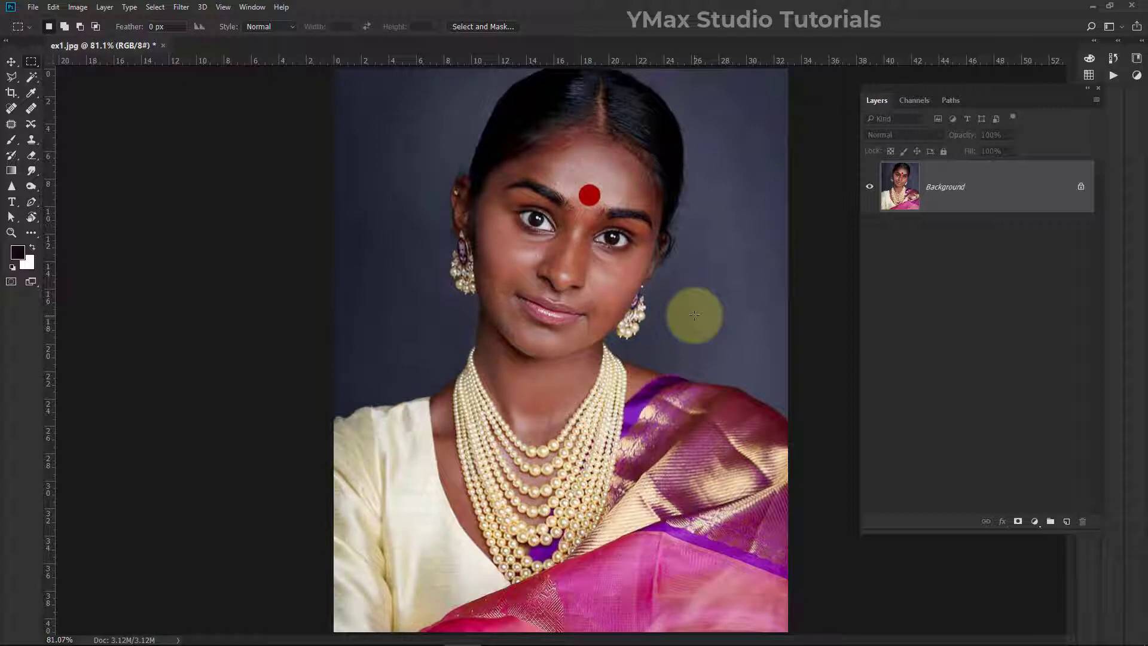
Duplicate the Background layer and add a near-white (#fcfcfc) Solid Color fill layer above the copy.
key("ctrl+j")
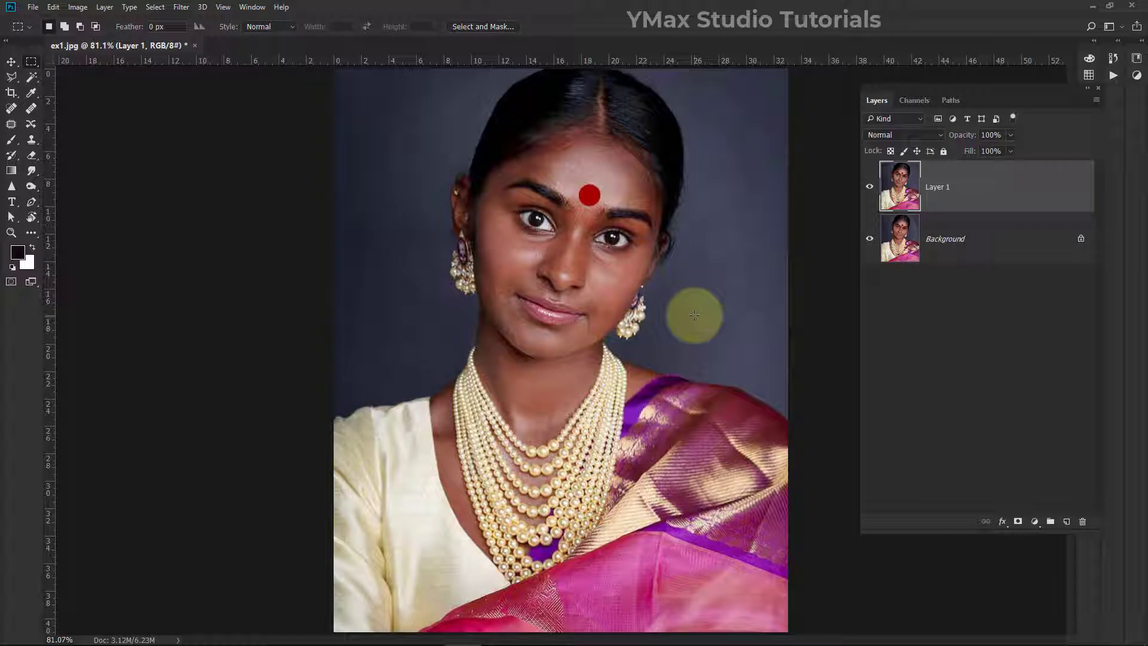
left_click(1035, 522)
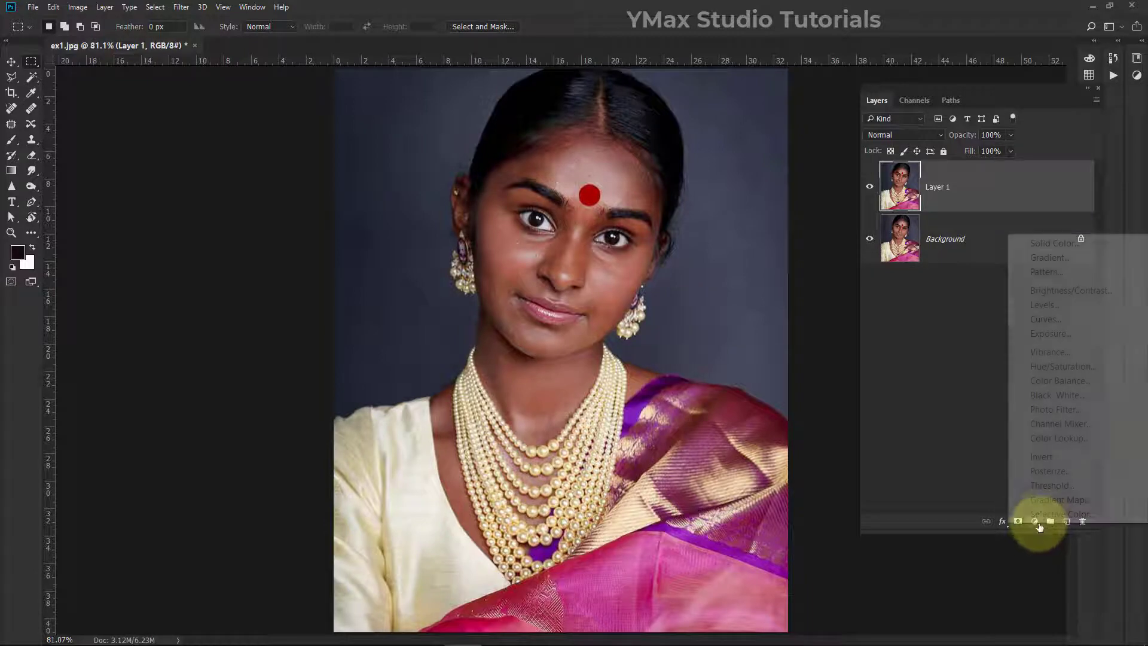
left_click(1073, 244)
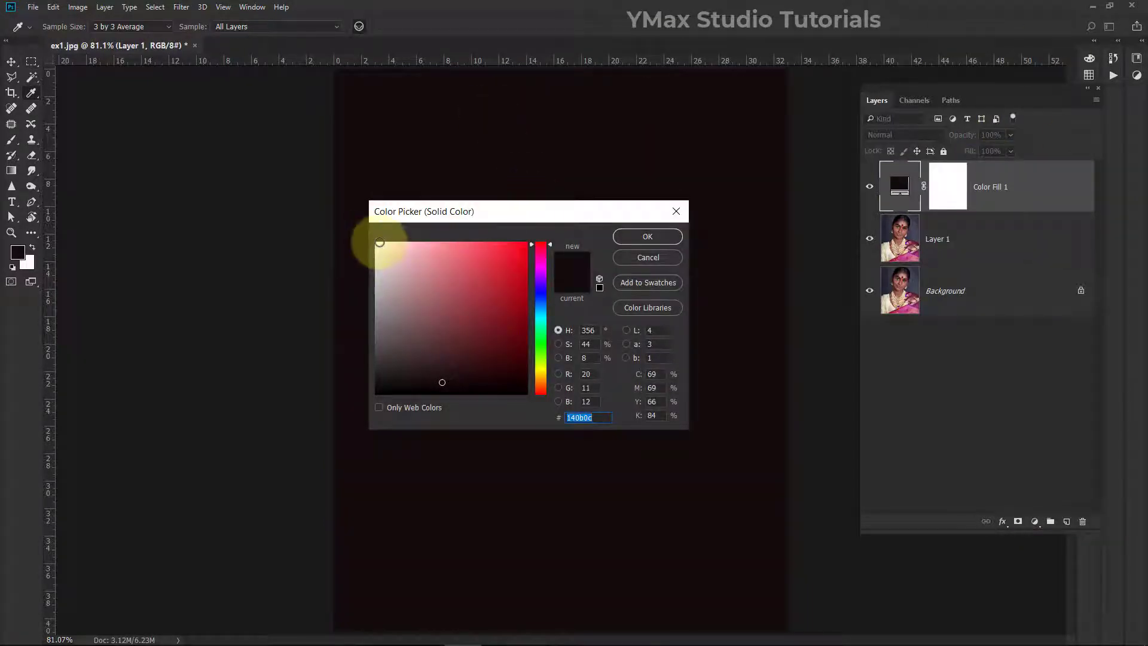
left_click(376, 242)
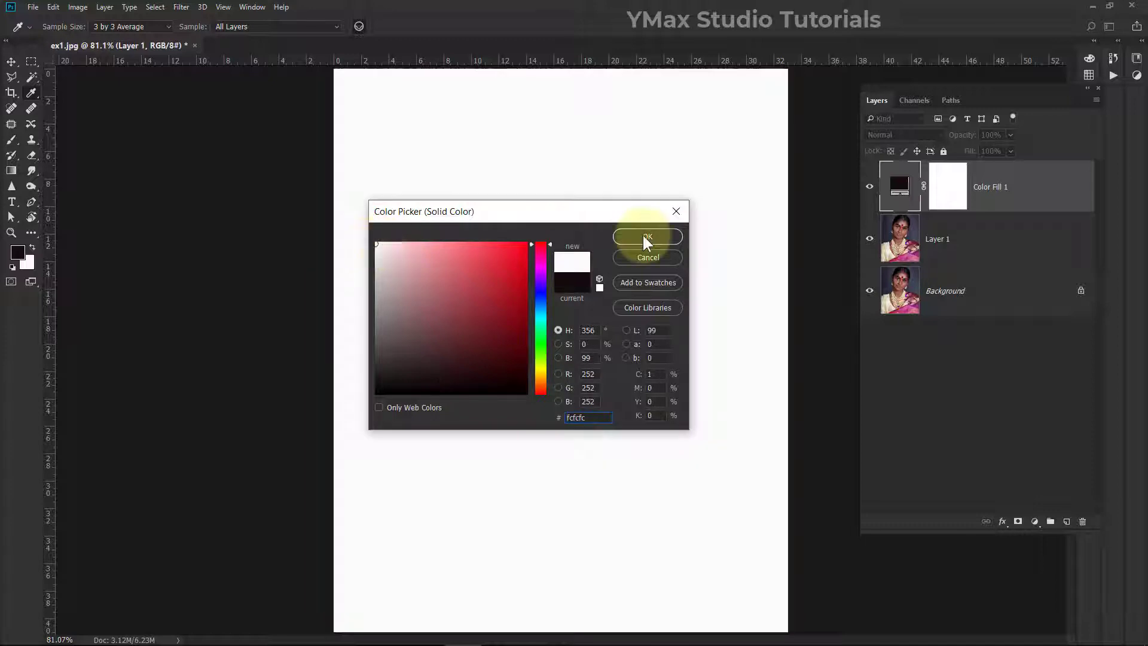
left_click(643, 234)
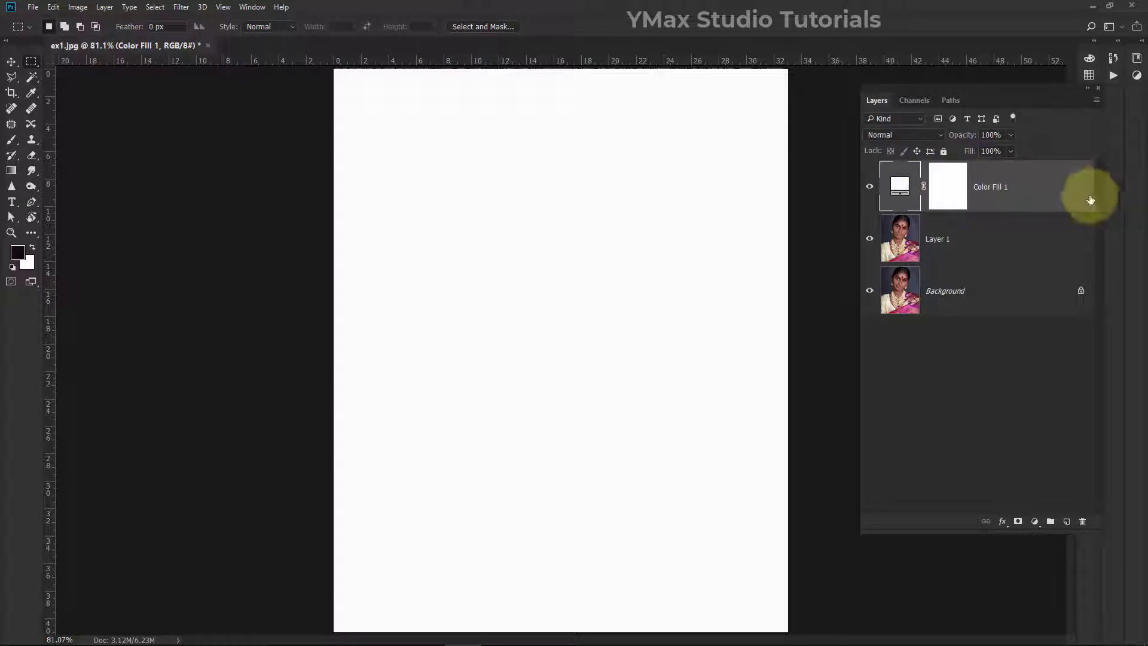
Set the colour fill layer's blend mode to Soft Light and compare the result with the Background layer alone.
left_click(897, 135)
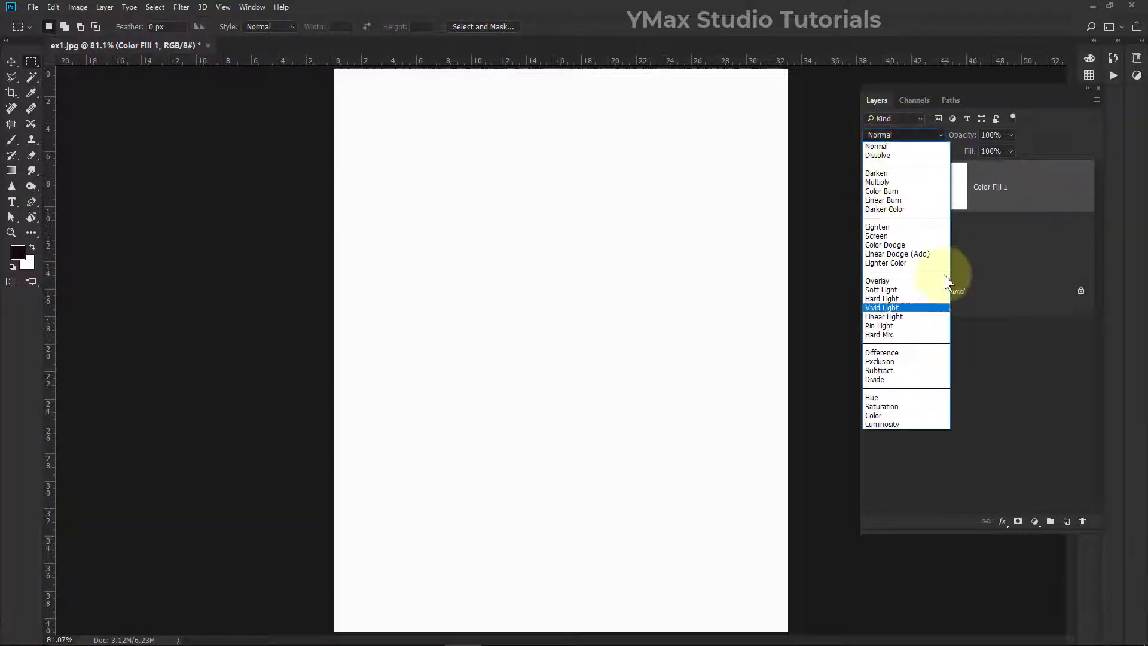
left_click(921, 290)
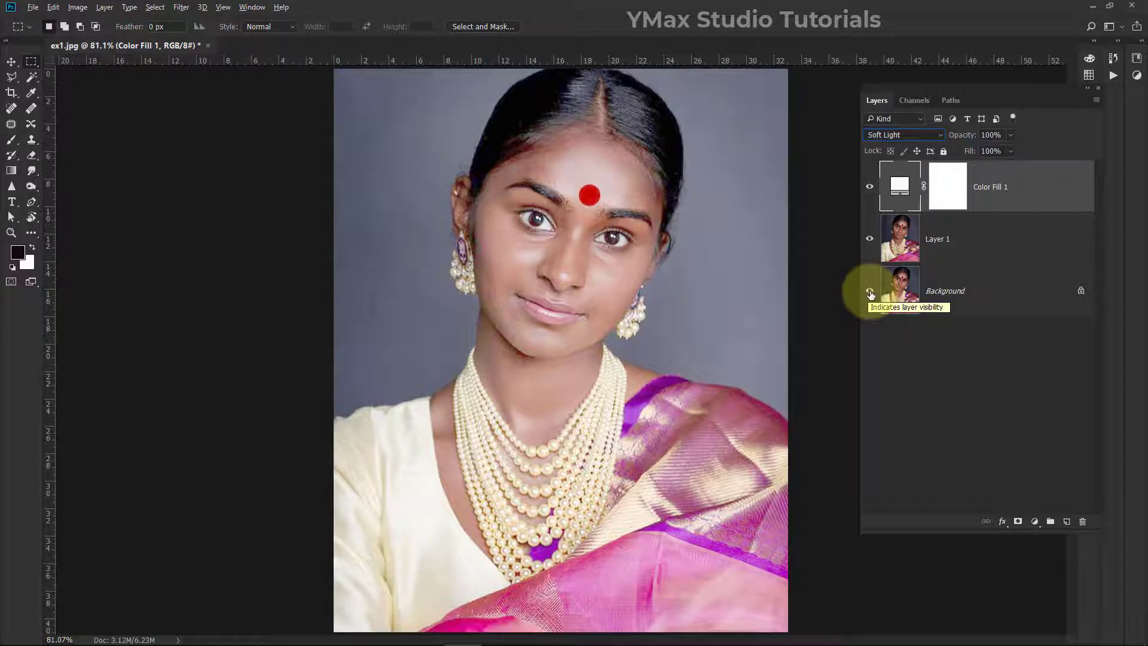
left_click(869, 293, "alt")
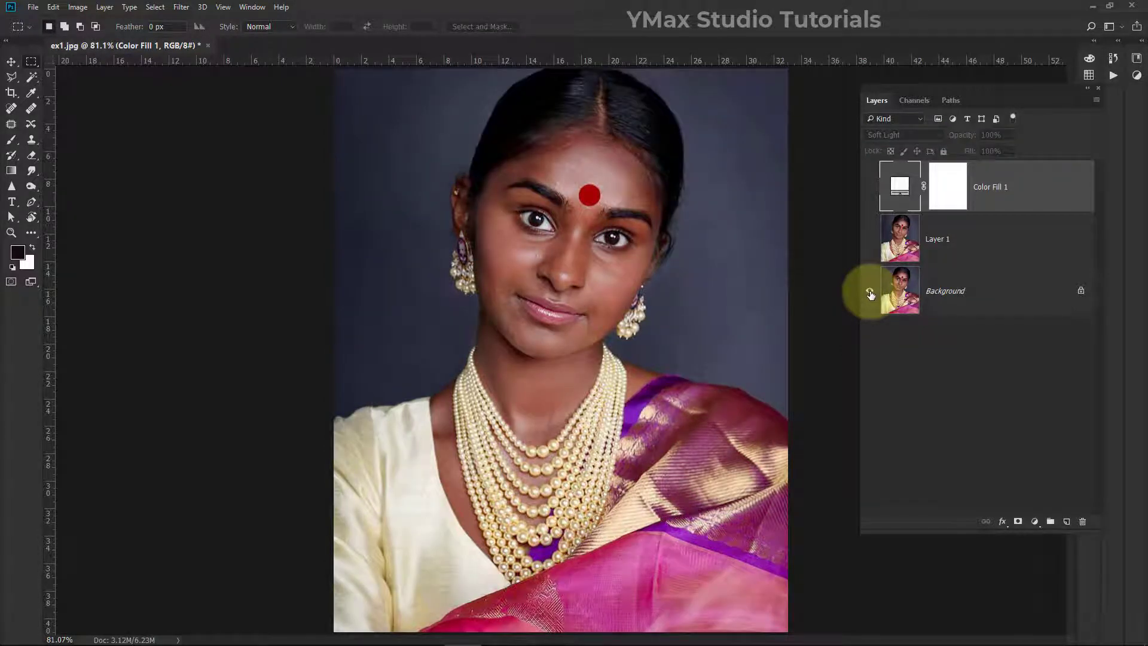
left_click(870, 293, "alt")
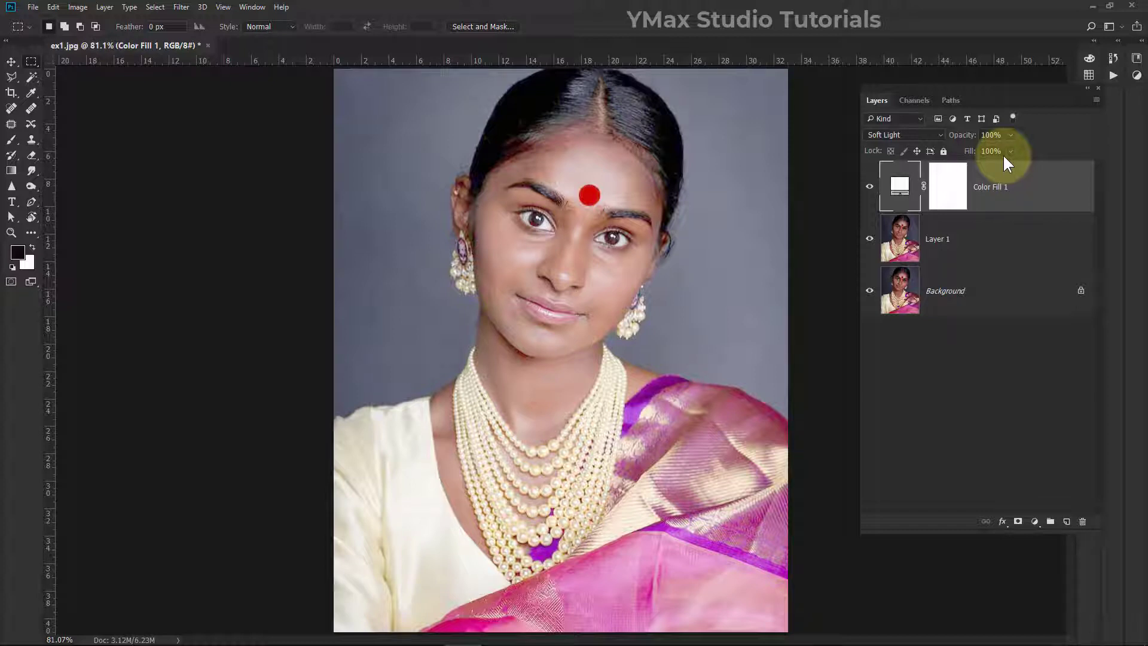
Add a Brightness/Contrast adjustment layer above the colour fill with brightness 11 and contrast 51.
left_click(1035, 522)
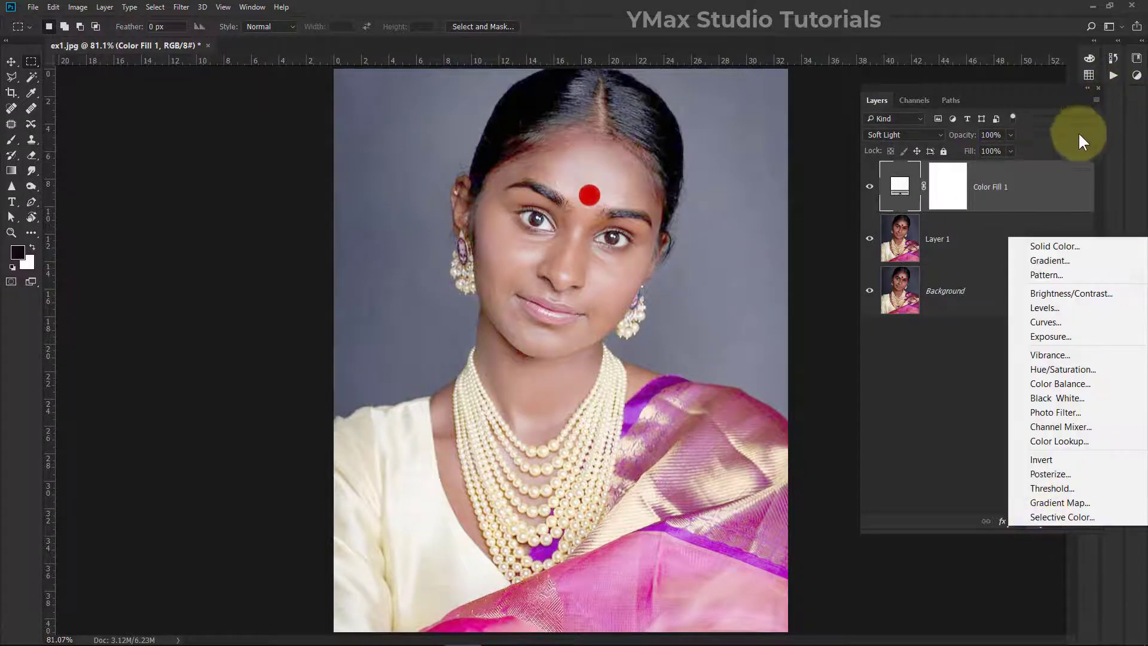
left_click(1082, 294)
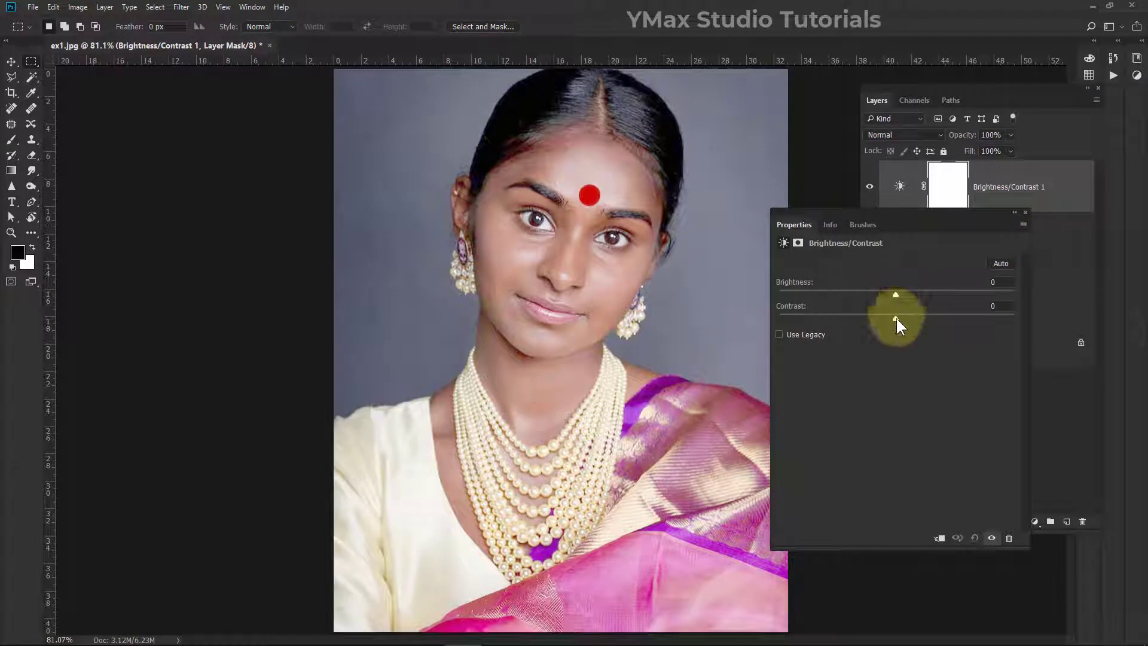
left_click_drag(898, 320, 956, 319)
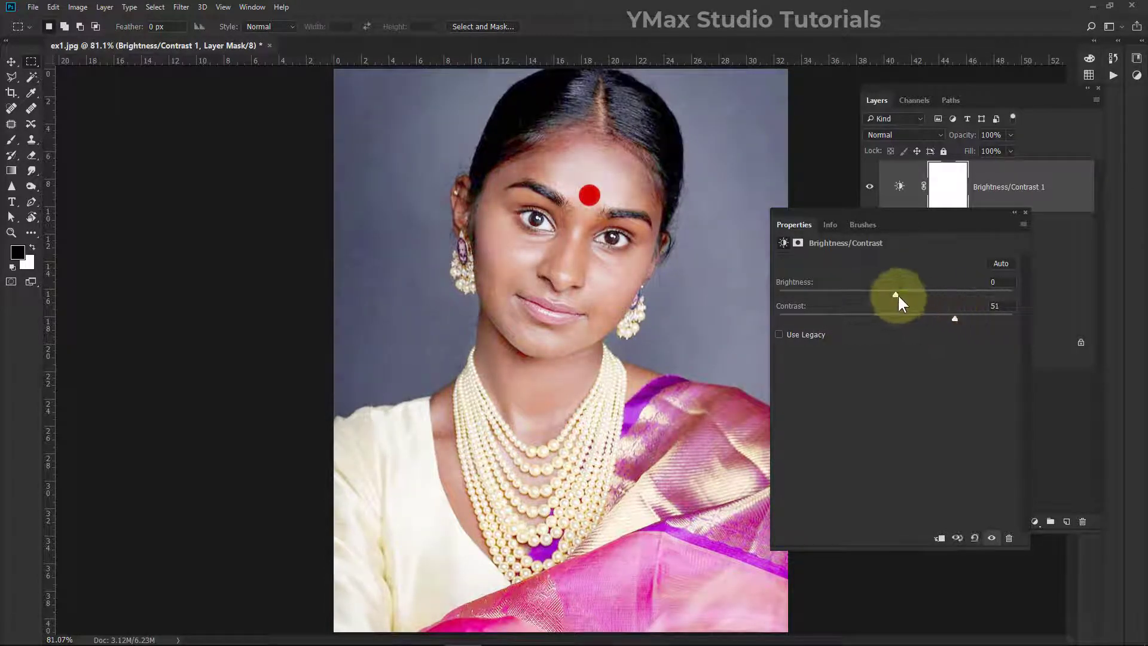
left_click_drag(895, 294, 904, 295)
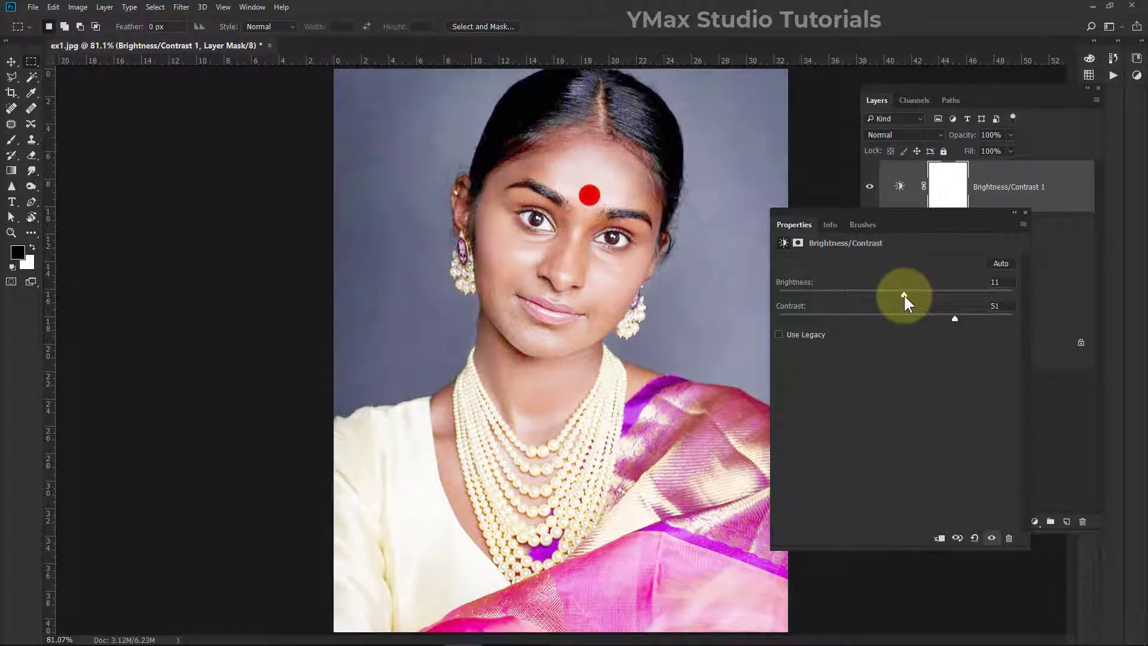
left_click(1025, 211)
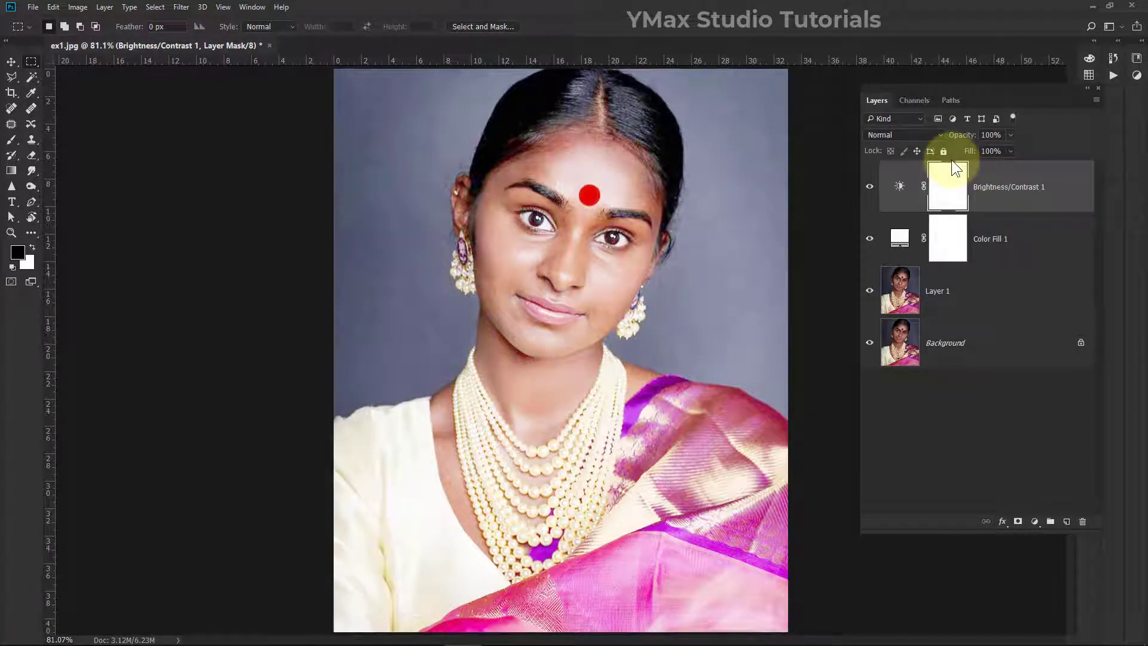
Add a Color Balance adjustment layer and set its midtones to Cyan-Red +11, Magenta-Green -8 and Yellow-Blue -12.
left_click(1034, 521)
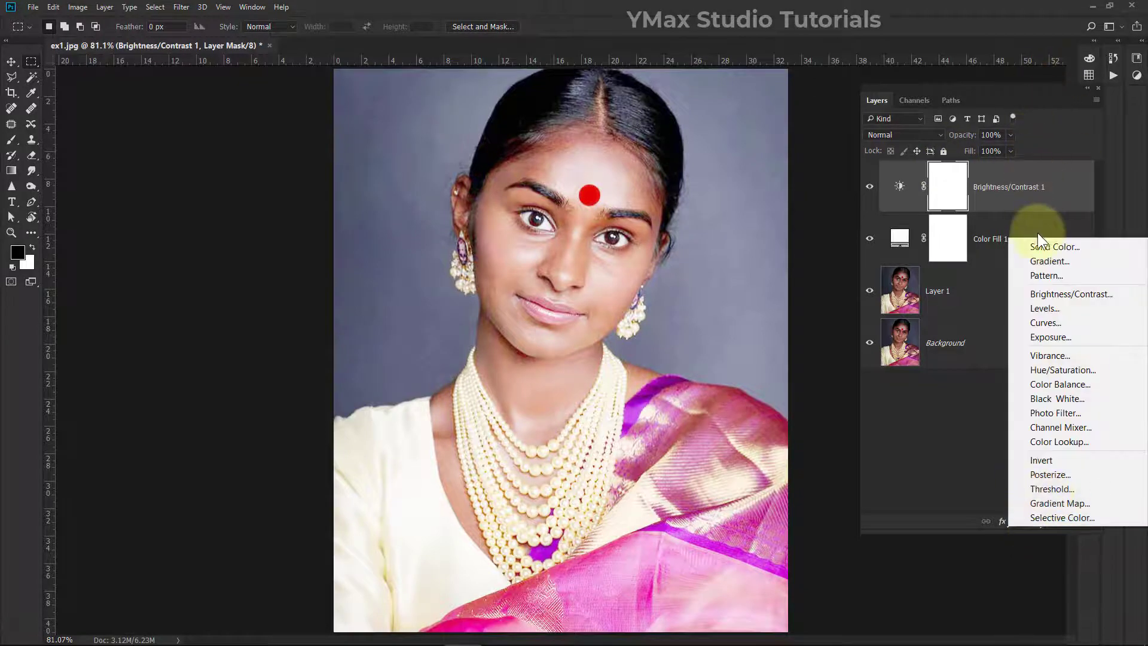
left_click(1084, 384)
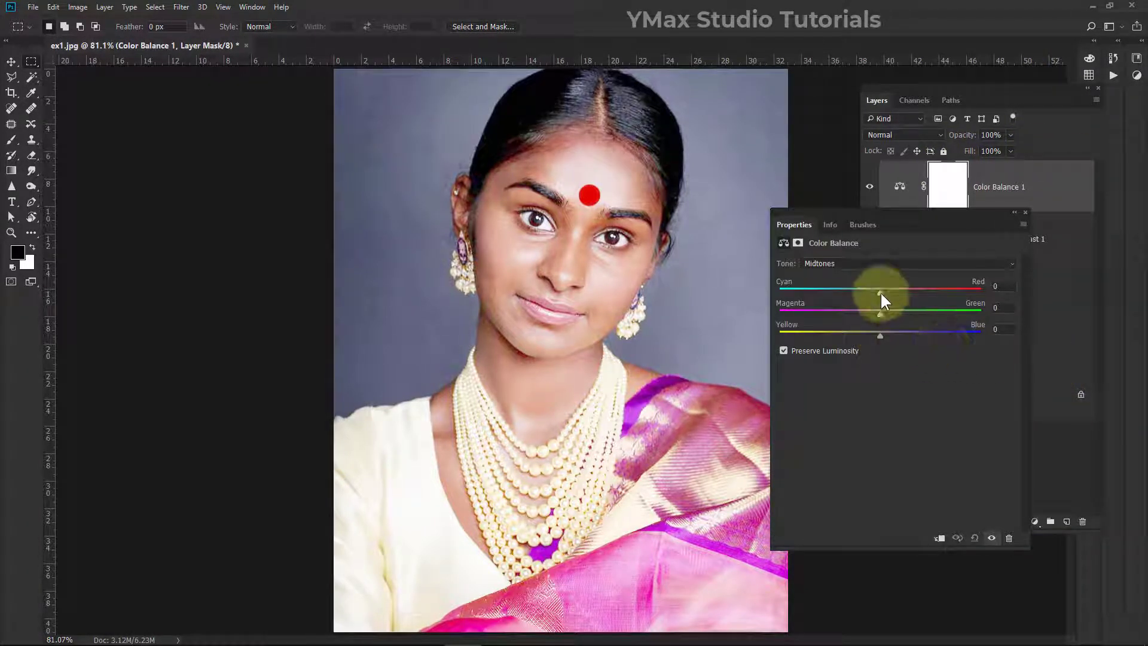
left_click_drag(880, 291, 881, 292)
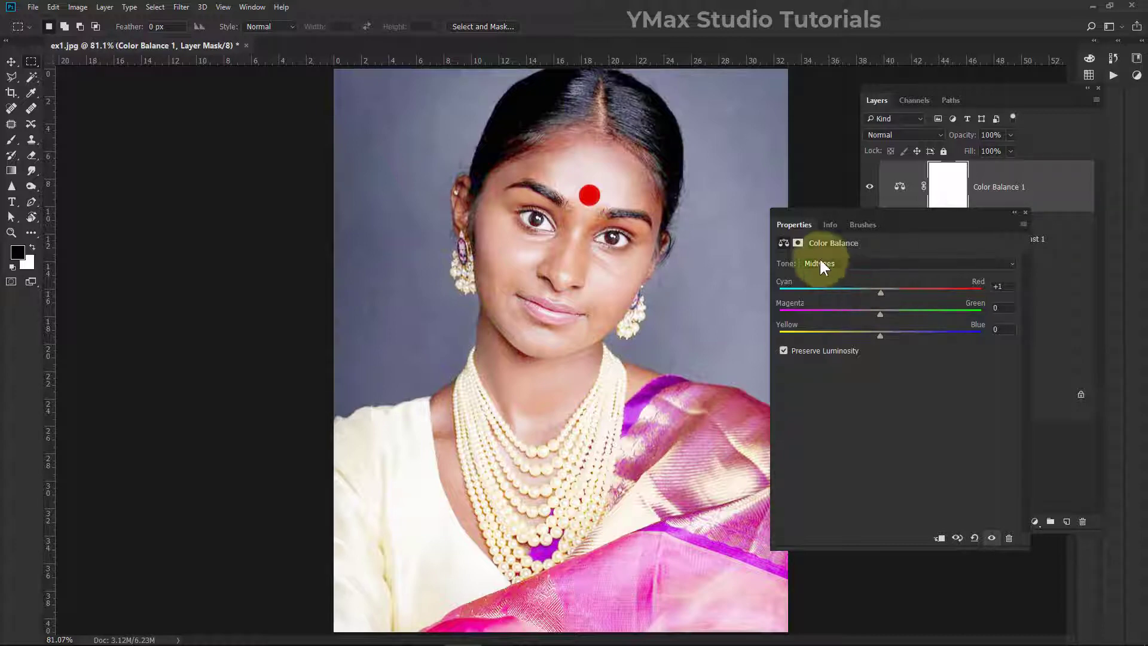
left_click_drag(887, 291, 868, 335)
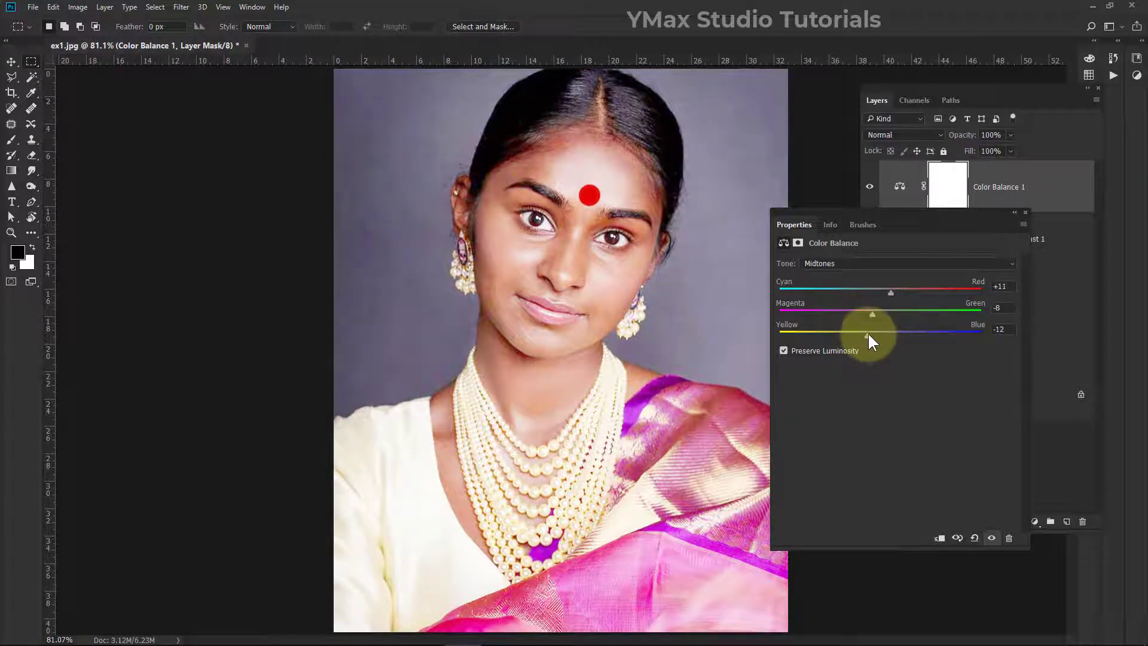
left_click_drag(868, 334, 890, 291)
Set the Color Balance shadows to Cyan-Red +10, Magenta-Green -4 and Yellow-Blue +6.
left_click(846, 263)
left_click(819, 275)
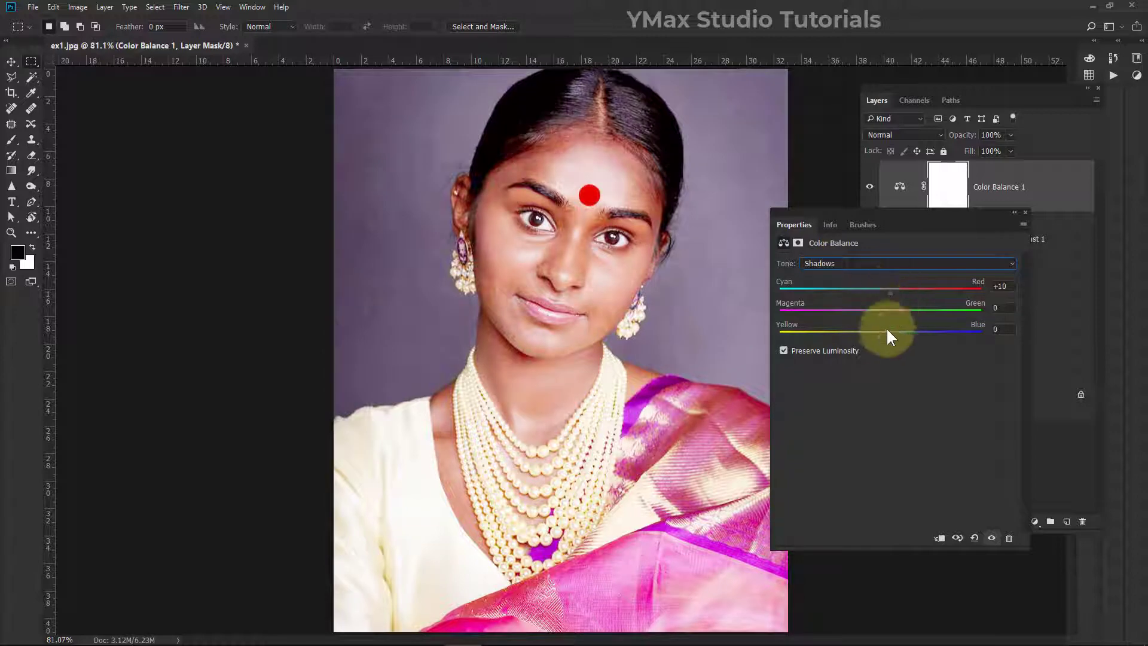
left_click_drag(880, 333, 877, 311)
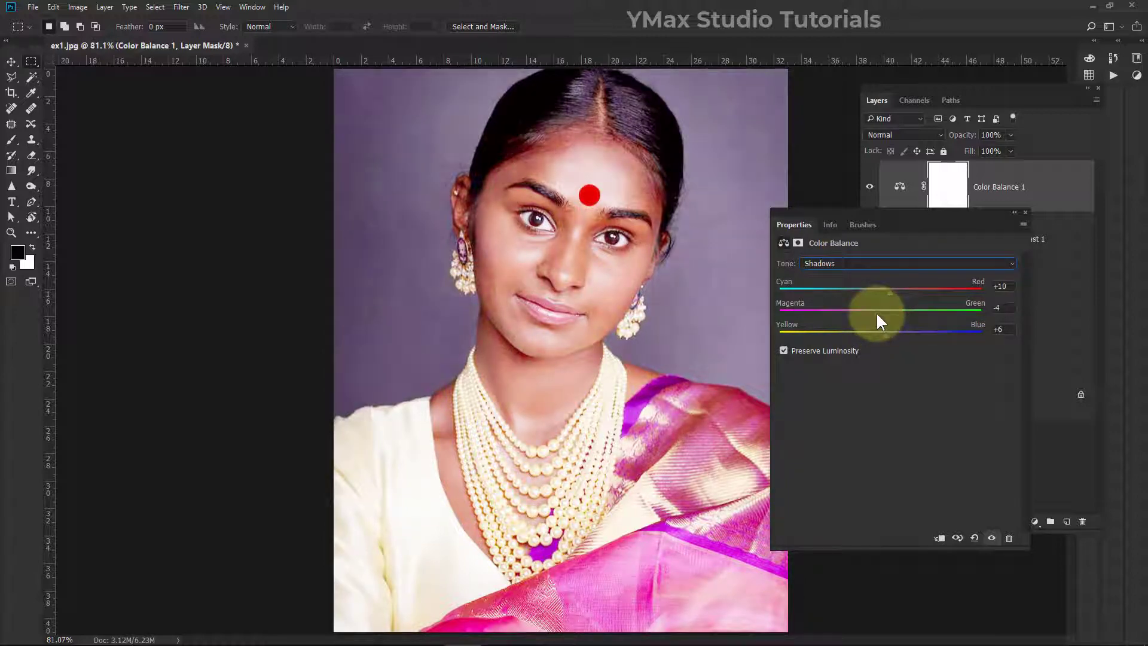
Set the Color Balance highlights to Cyan-Red -14, Magenta-Green +4 and Yellow-Blue +11.
left_click(884, 264)
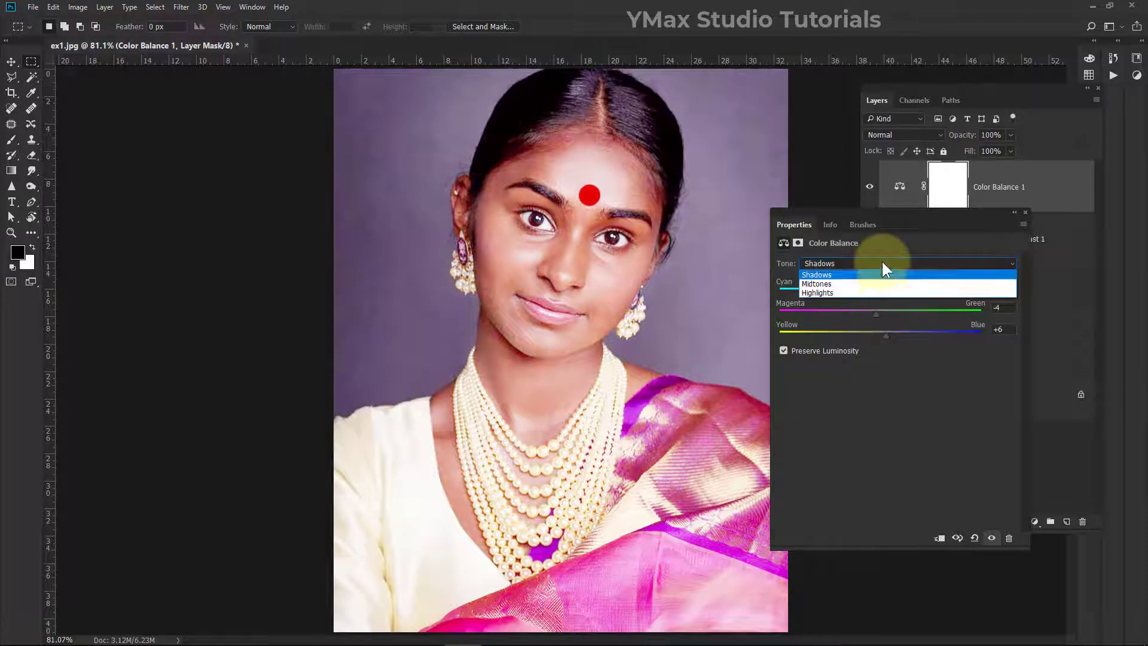
left_click(888, 293)
left_click_drag(879, 293, 866, 291)
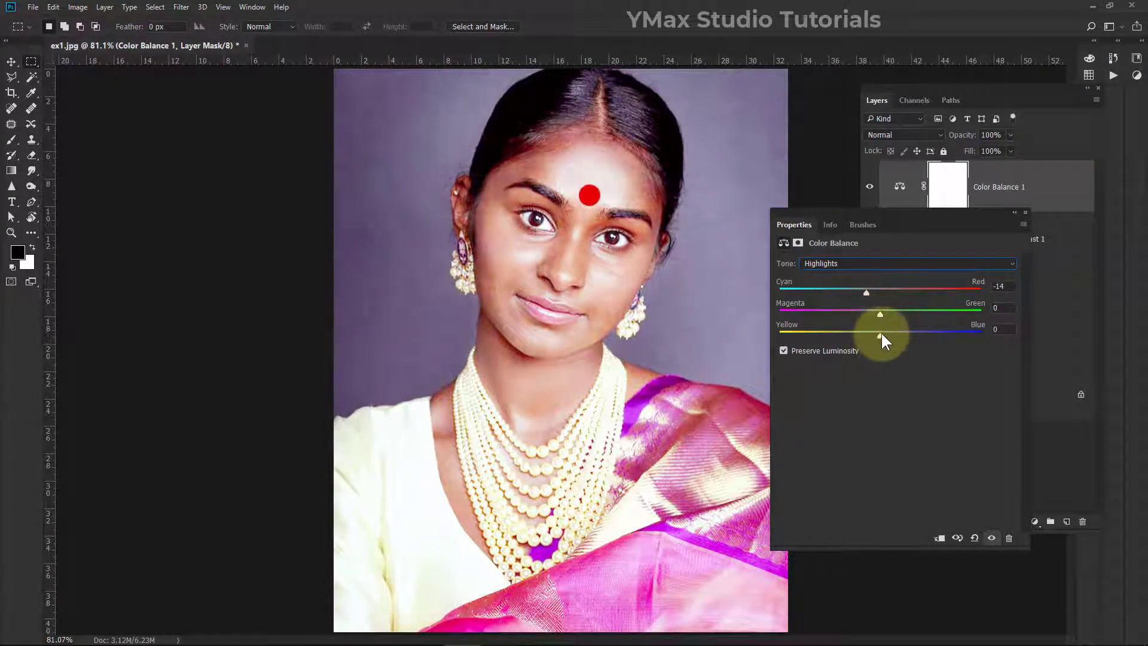
left_click_drag(881, 332, 891, 334)
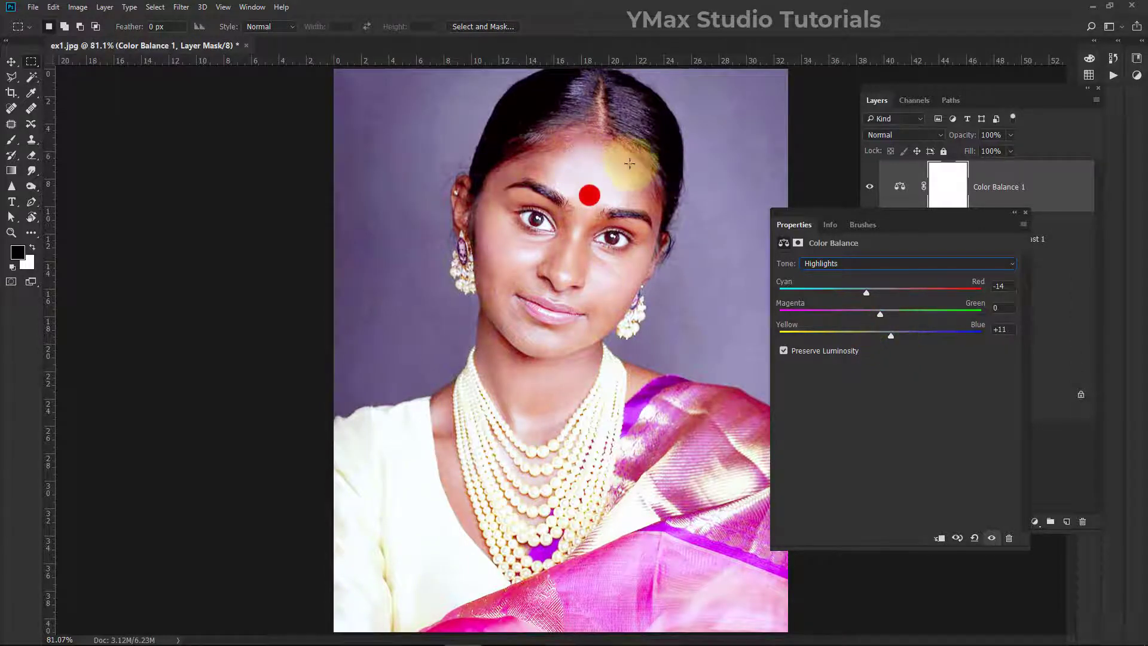
left_click_drag(879, 313, 883, 313)
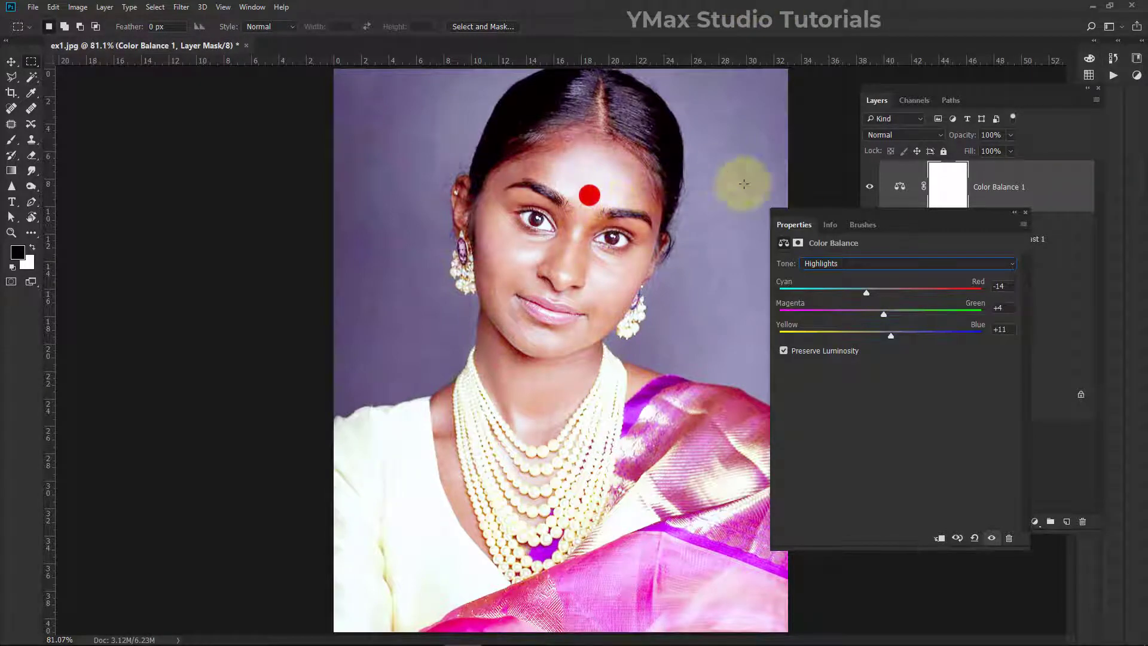
left_click(1024, 211)
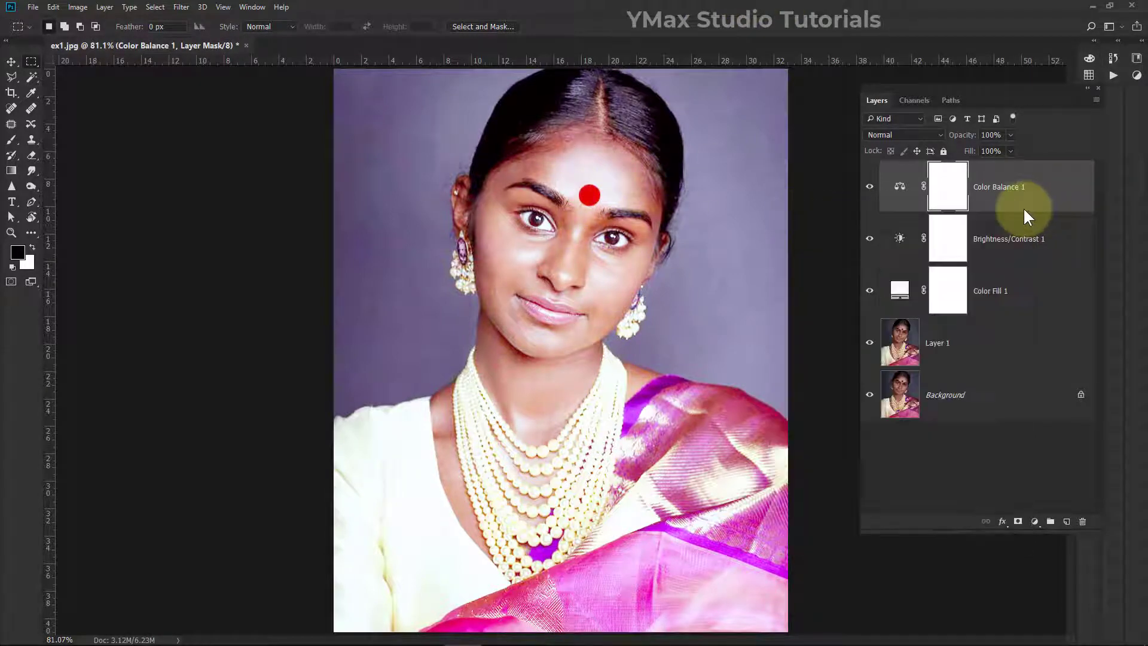
Compare the adjusted portrait with the Background layer alone, and reset the foreground and background colours to their defaults.
left_click(869, 395, "alt")
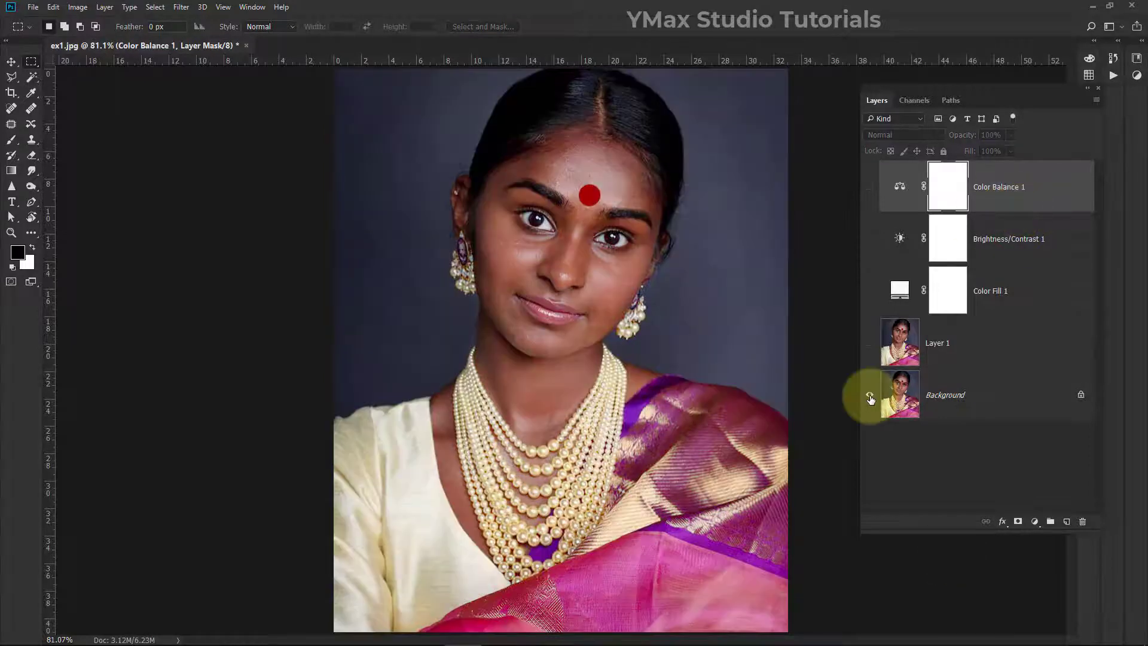
left_click(869, 396, "alt")
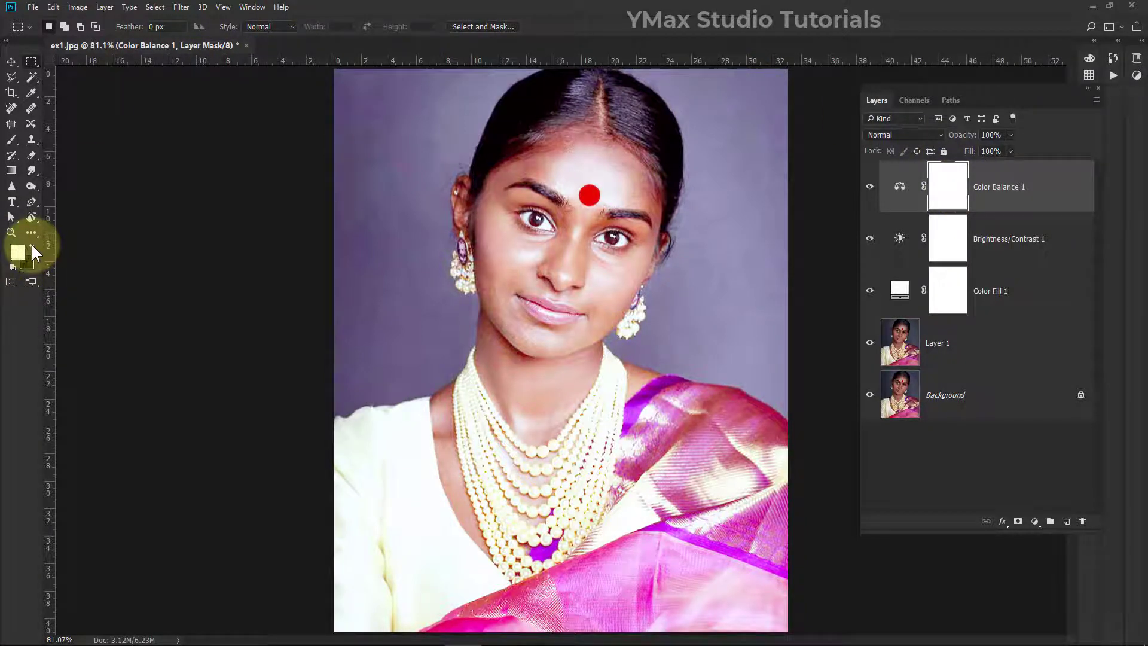
key("d")
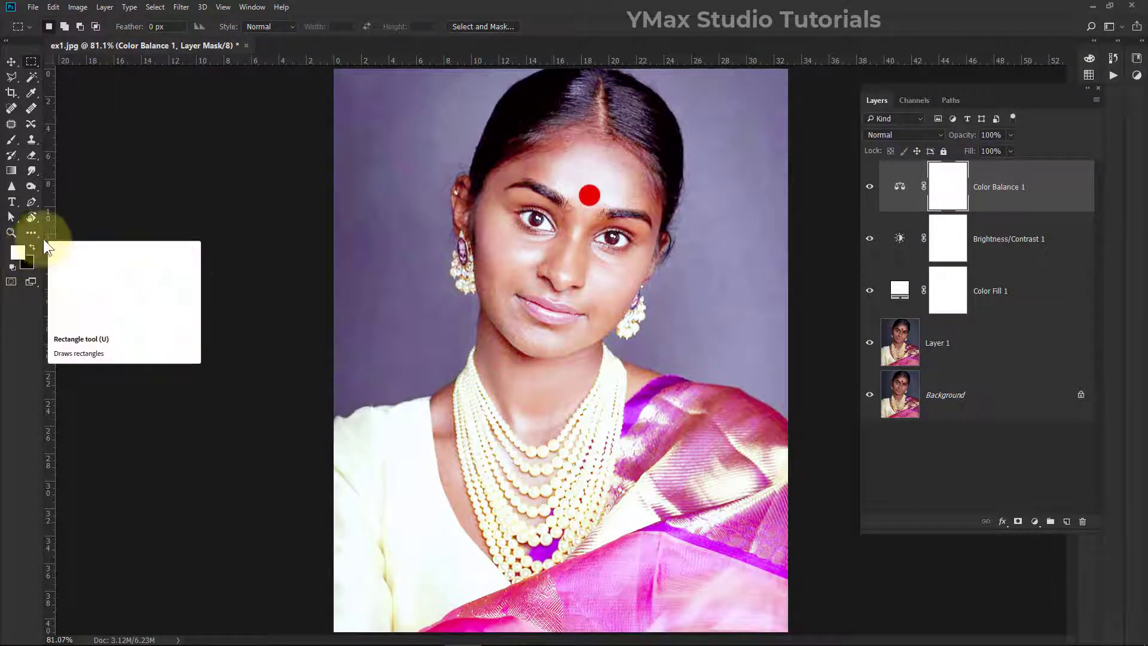
Paint the hair out of the Color Balance mask in black, and shrink the brush to 20 px for the Brightness/Contrast mask.
left_click(11, 141)
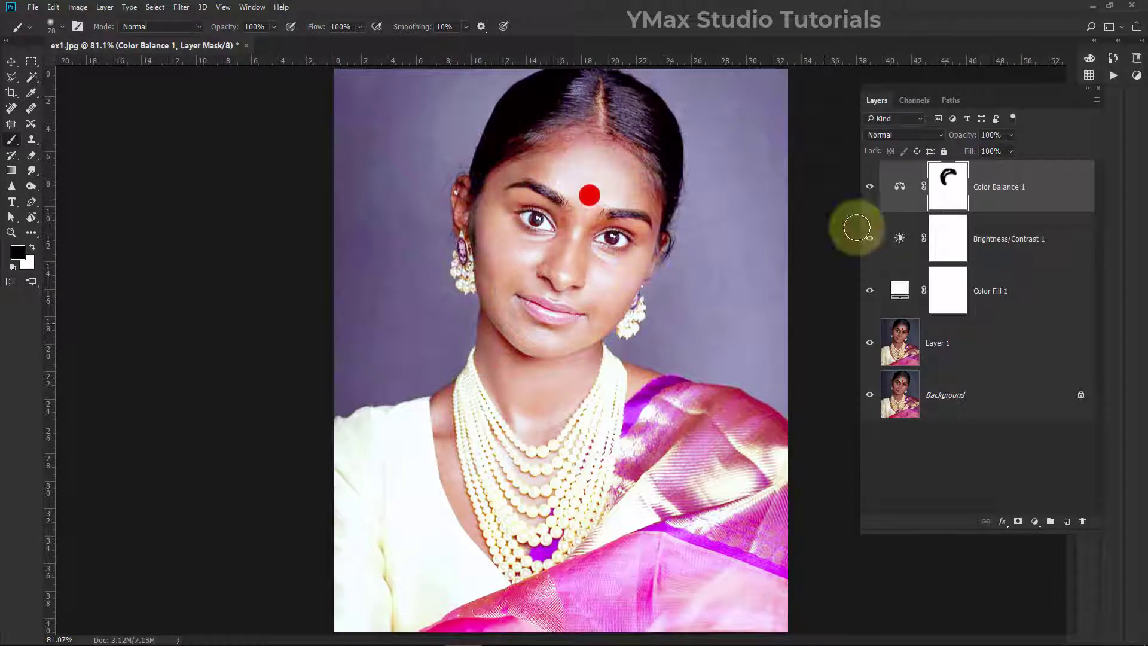
left_click(960, 243)
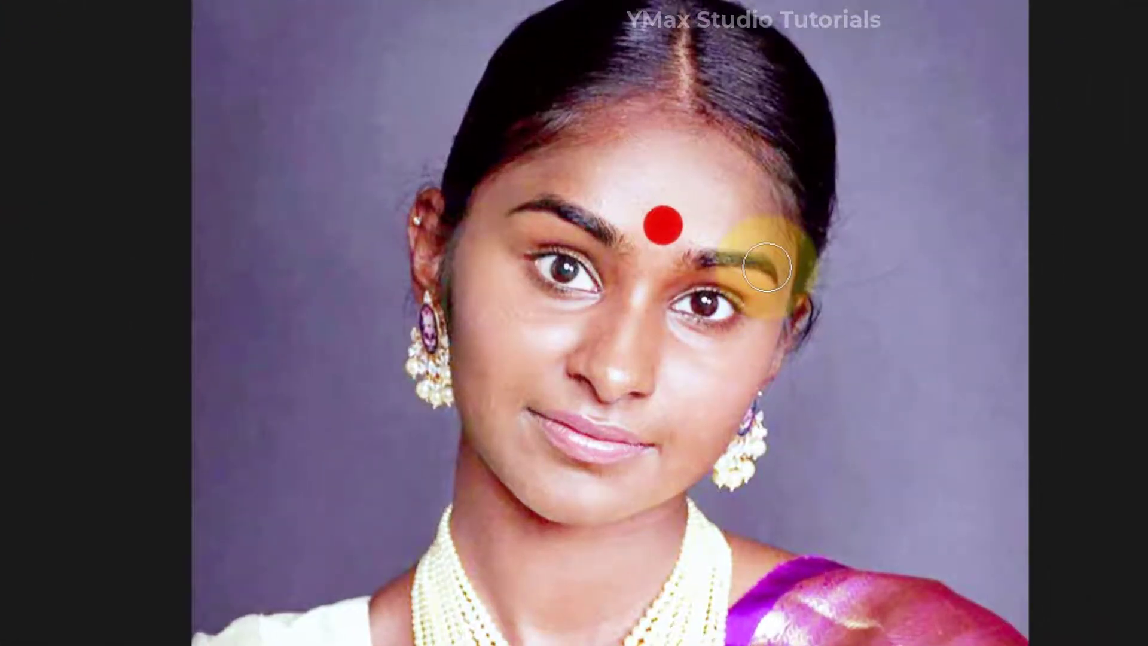
key("bracketleft")
key("bracketleft")
key("bracketleft")
key("bracketleft")
key("bracketleft")
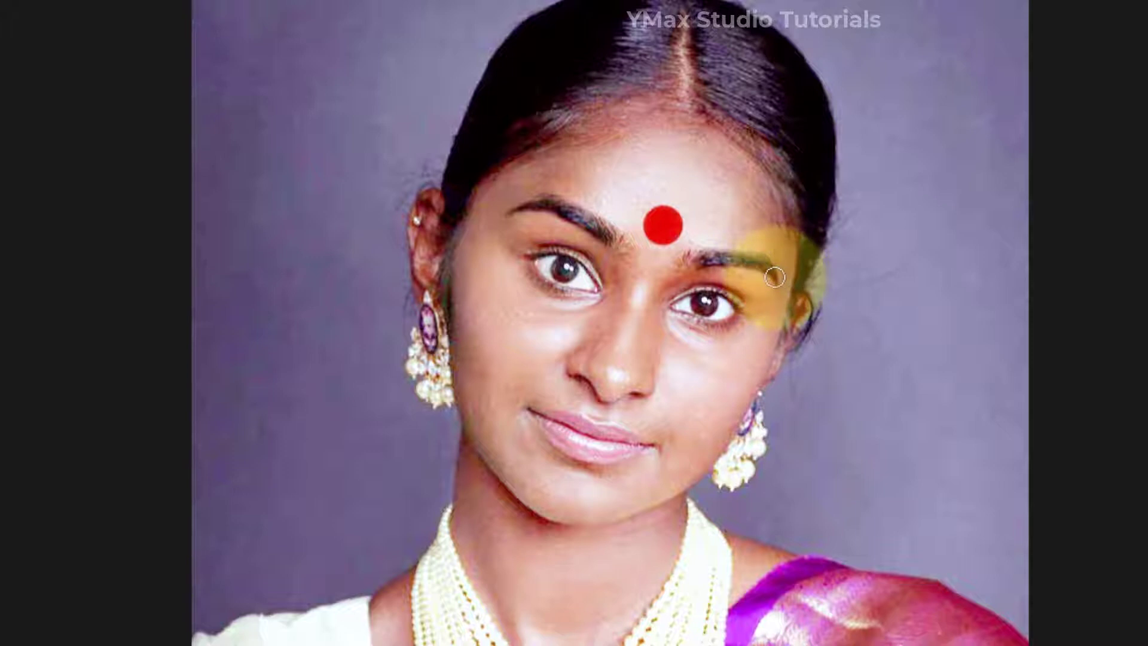
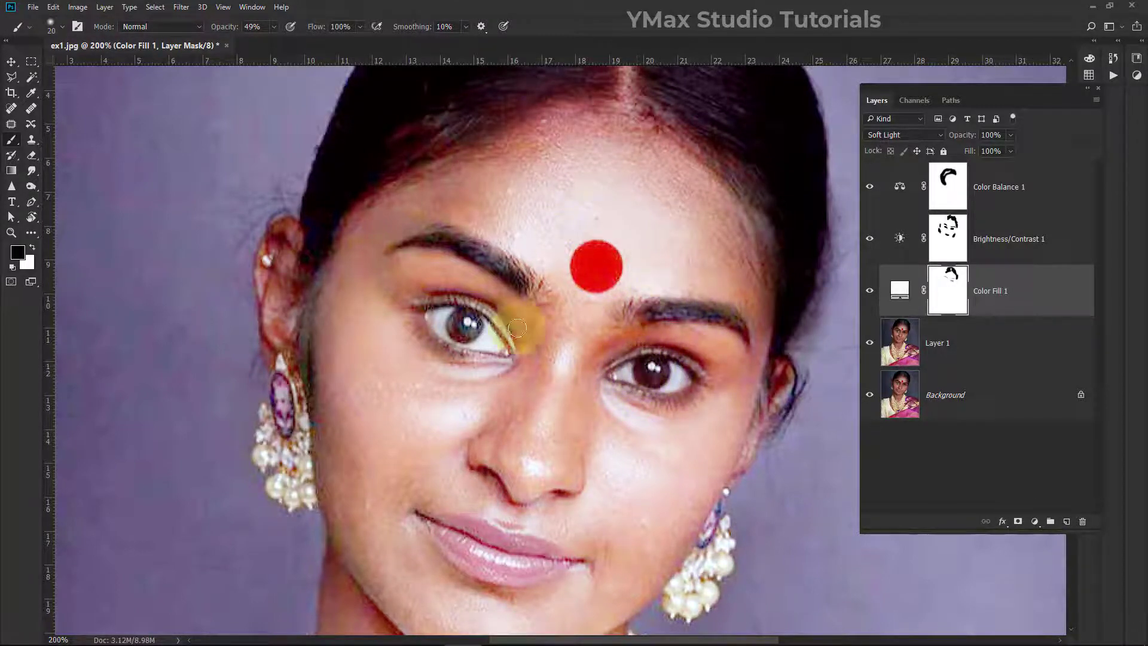
Paint black at 49% opacity on the Color Fill mask over the eyes, earrings, necklace and clothing.
mouse_move(513, 362)
left_mouse_down()
mouse_move(473, 318)
mouse_move(410, 306)
mouse_move(435, 331)
mouse_move(471, 337)
mouse_move(439, 319)
mouse_move(496, 350)
mouse_move(462, 313)
mouse_move(477, 336)
mouse_move(444, 311)
mouse_move(437, 318)
mouse_move(457, 332)
left_mouse_up()
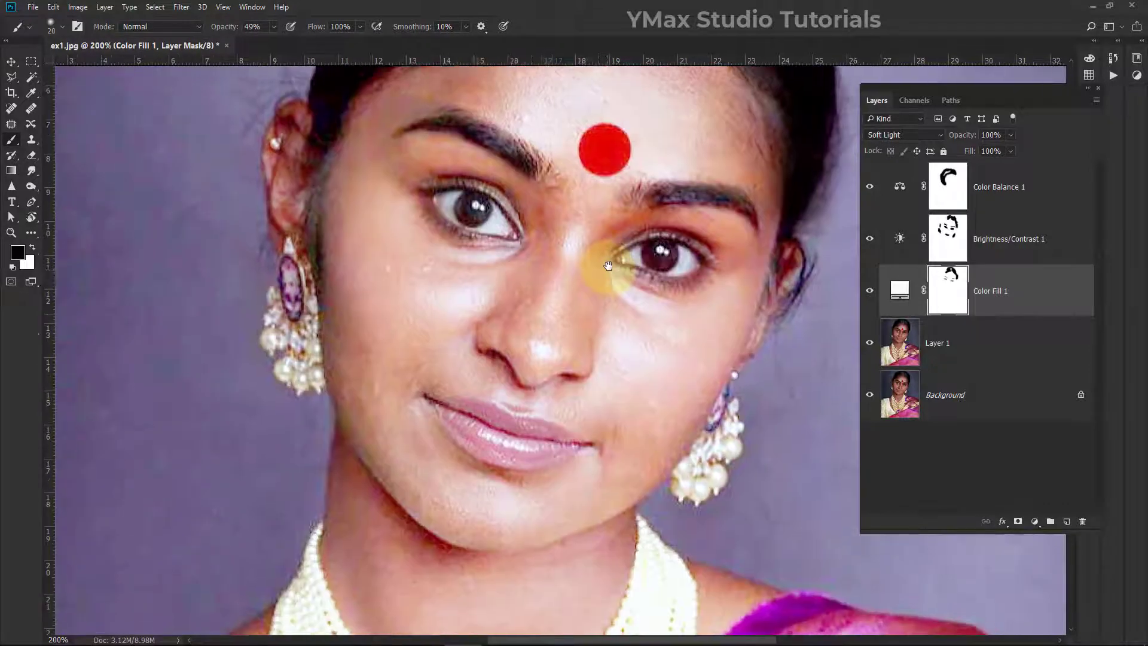
mouse_move(598, 287)
left_mouse_down()
mouse_move(573, 382)
mouse_move(445, 403)
mouse_move(502, 450)
mouse_move(553, 449)
mouse_move(484, 436)
mouse_move(452, 414)
mouse_move(559, 440)
mouse_move(469, 408)
mouse_move(583, 438)
mouse_move(568, 439)
mouse_move(729, 408)
mouse_move(684, 464)
mouse_move(700, 465)
mouse_move(703, 490)
mouse_move(740, 440)
mouse_move(721, 467)
mouse_move(737, 397)
mouse_move(722, 418)
mouse_move(748, 364)
left_mouse_up()
mouse_move(190, 289)
left_mouse_down()
mouse_move(290, 270)
mouse_move(288, 313)
mouse_move(281, 293)
mouse_move(272, 322)
mouse_move(295, 368)
mouse_move(300, 336)
mouse_move(308, 366)
mouse_move(316, 345)
mouse_move(295, 263)
mouse_move(430, 258)
left_mouse_up()
key("ctrl+0")
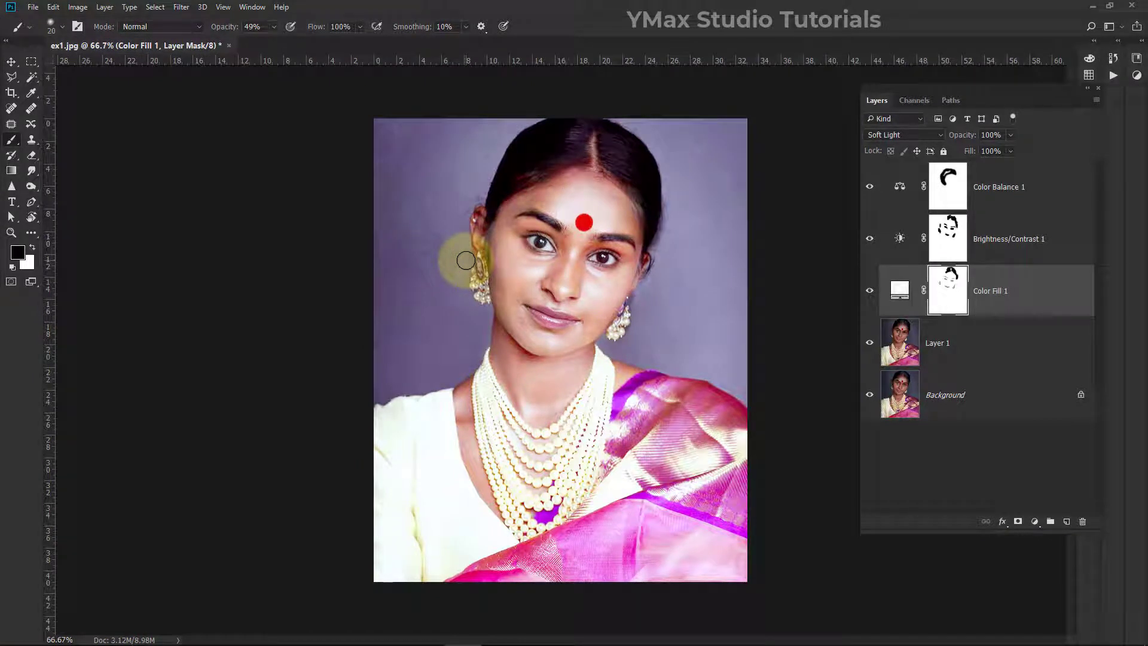
mouse_move(466, 260)
left_mouse_down()
mouse_move(460, 287)
mouse_move(494, 418)
mouse_move(479, 397)
mouse_move(525, 499)
mouse_move(609, 441)
mouse_move(640, 436)
mouse_move(640, 470)
mouse_move(673, 514)
left_mouse_up()
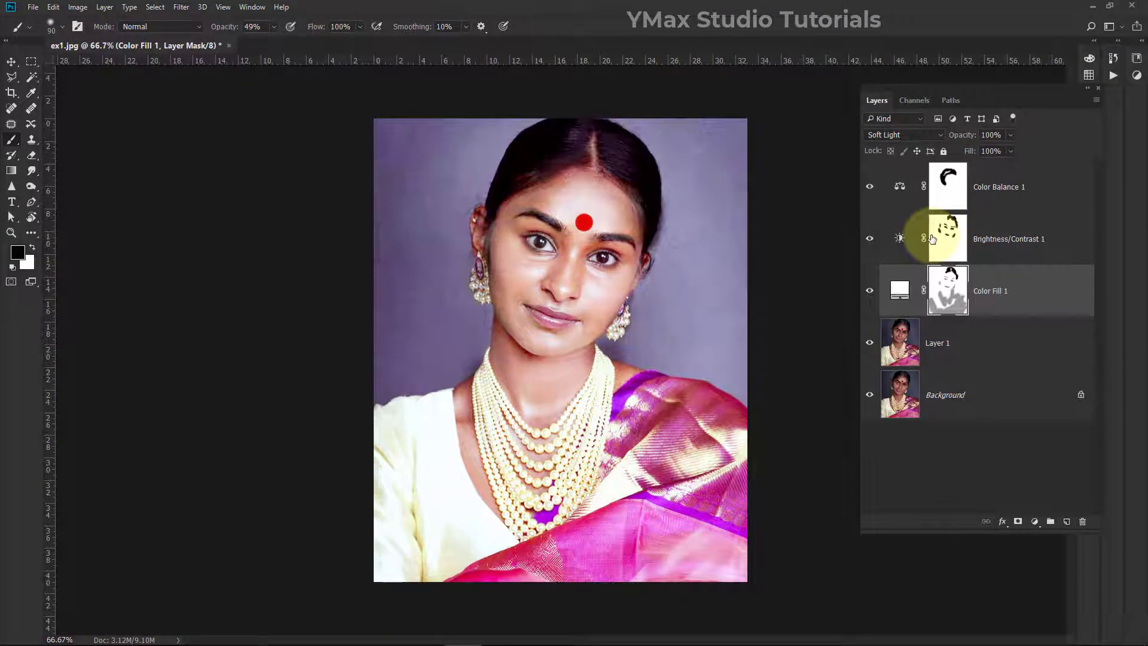
Delete the Color Fill, Brightness/Contrast and Color Balance layers so only Layer 1 and the Background remain.
left_click_drag(895, 290, 1082, 521)
left_click_drag(900, 239, 1082, 524)
left_click_drag(891, 184, 1082, 524)
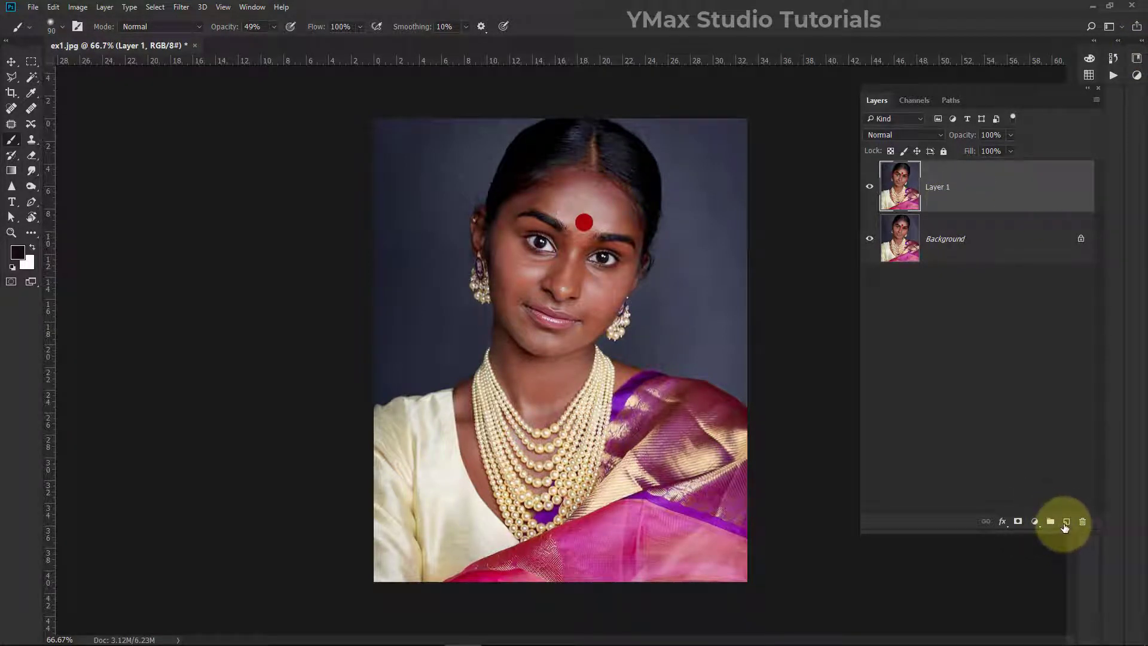
left_click(1064, 523)
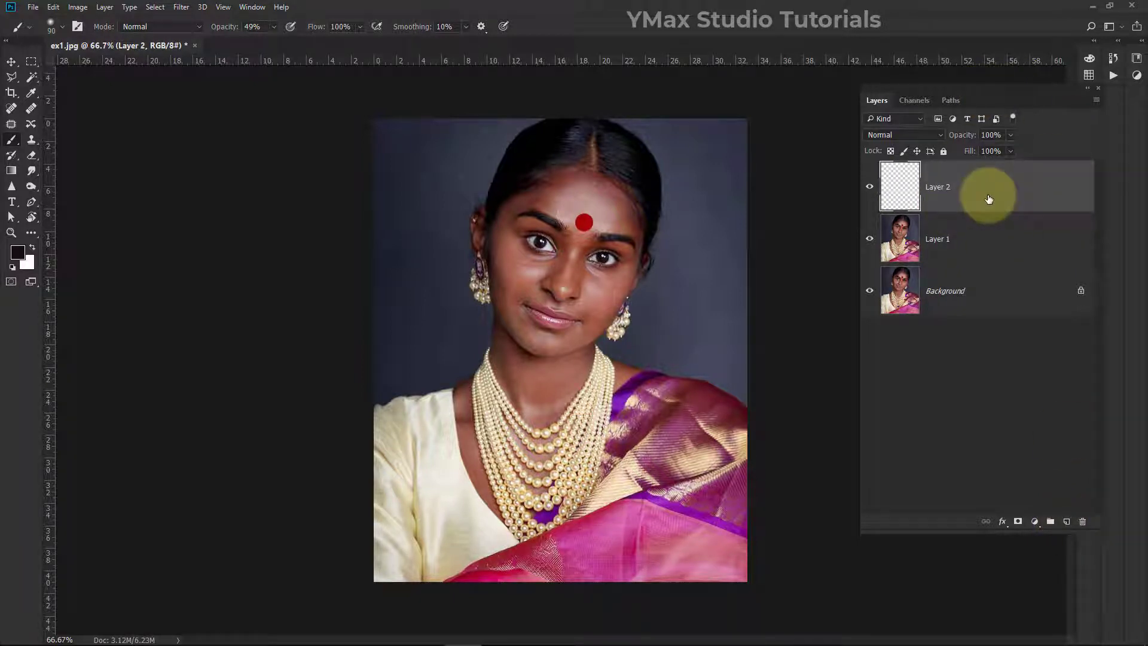
key("Delete")
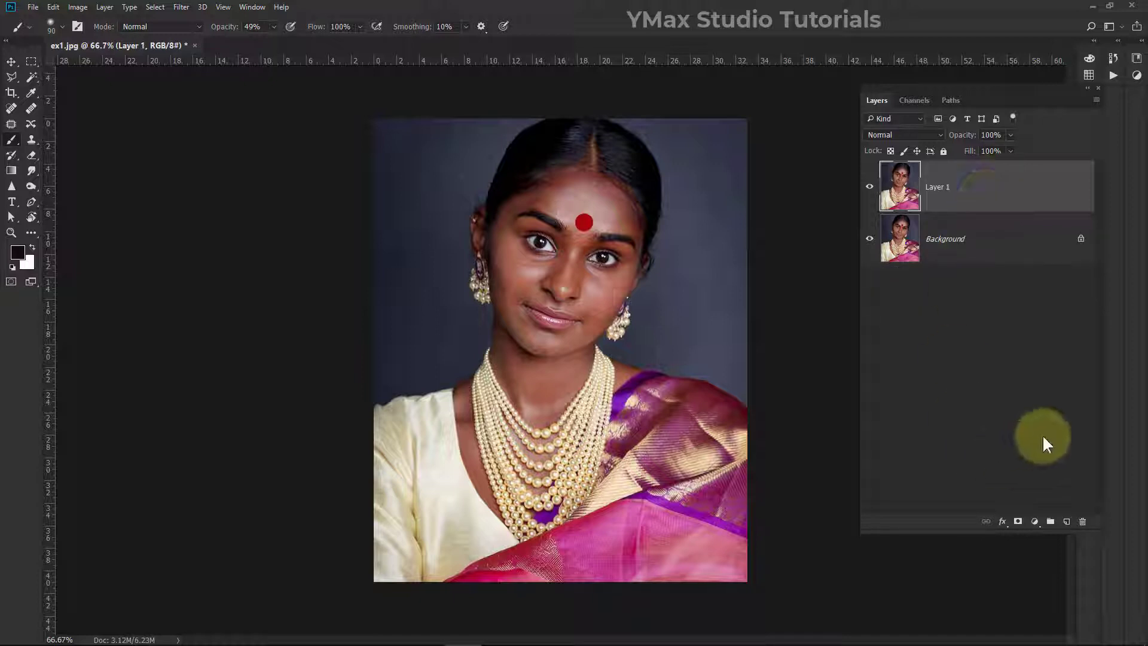
Add a near-white Solid Color fill layer above Layer 1 and set its blending mode to Soft Light.
left_click(1035, 521)
left_click(1040, 240)
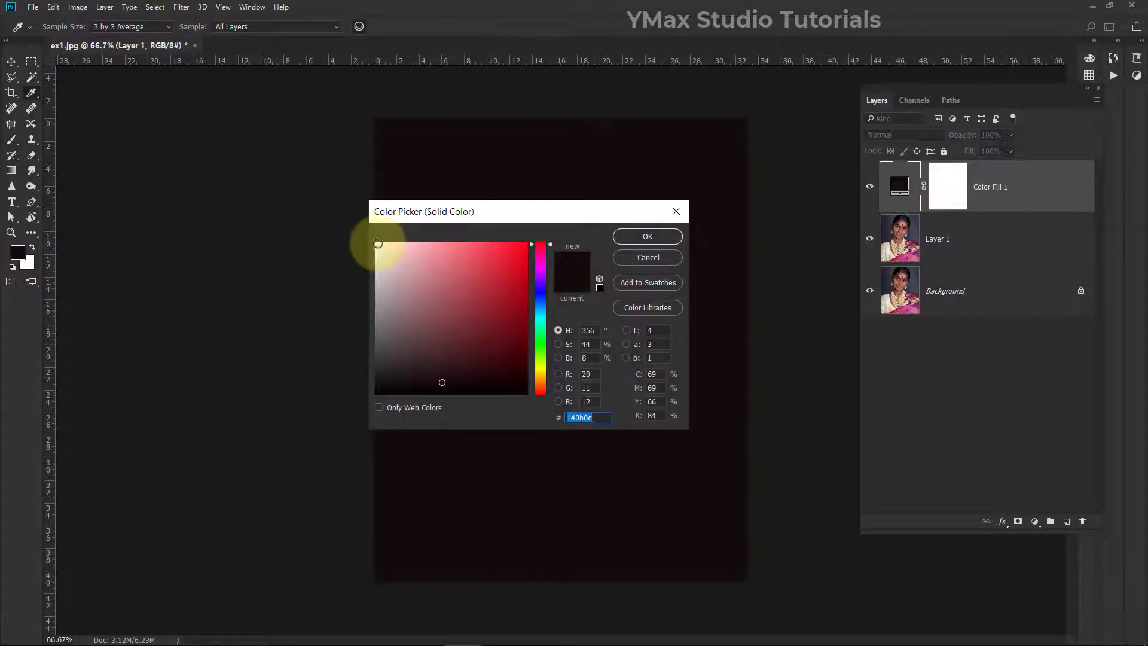
left_click(378, 243)
left_click(636, 239)
key("b")
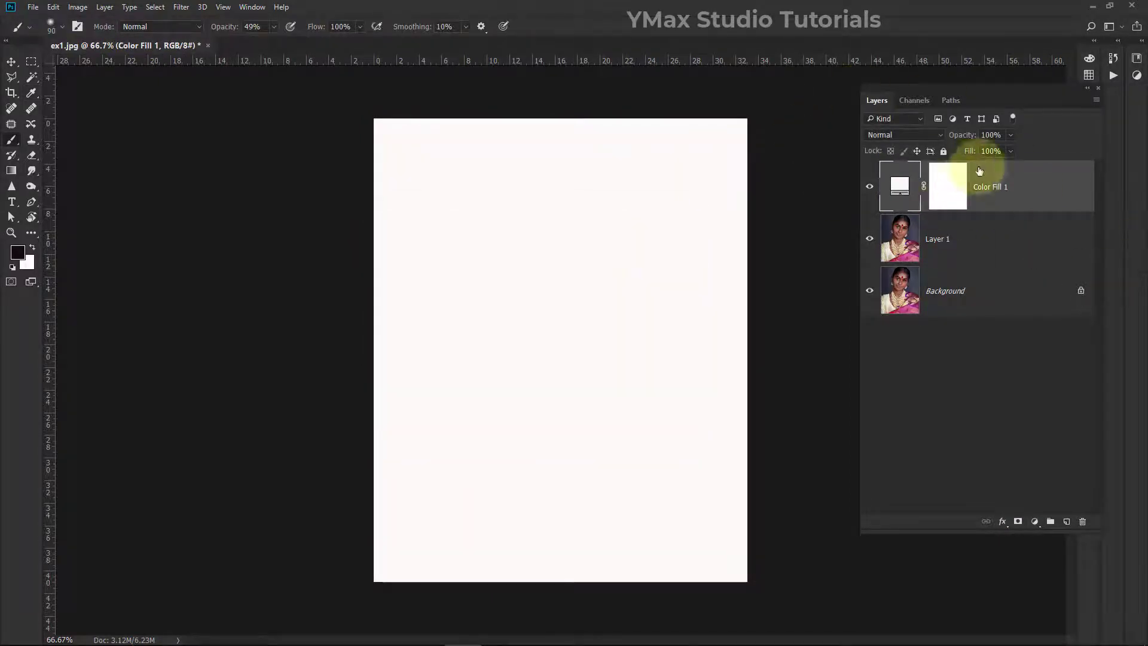
left_click(899, 135)
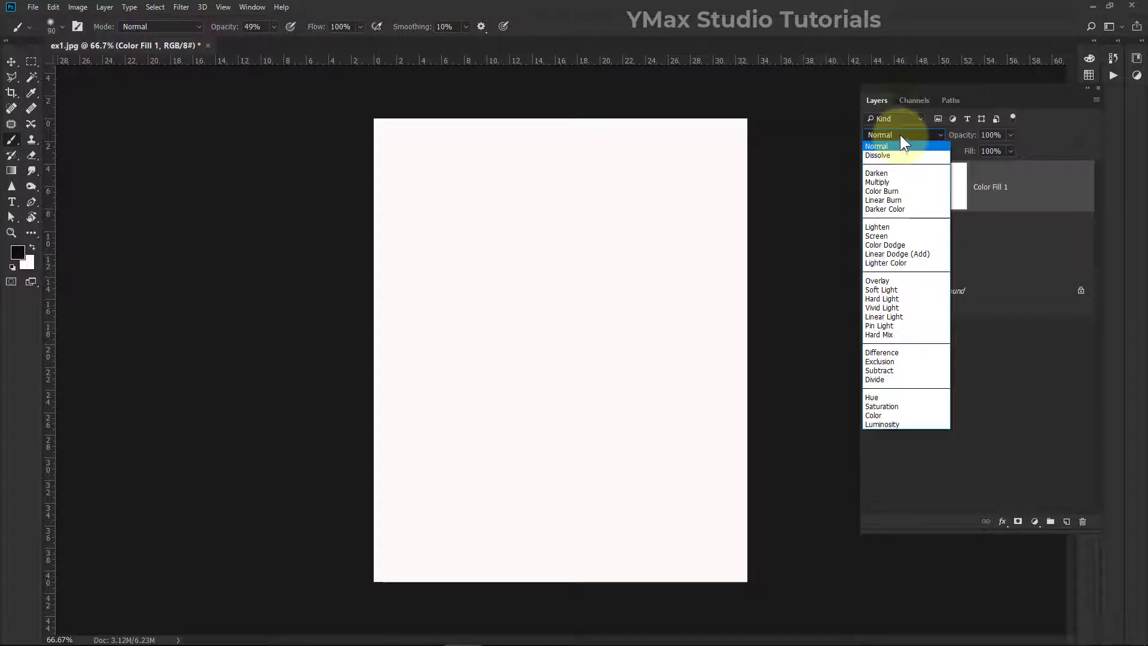
left_click(896, 289)
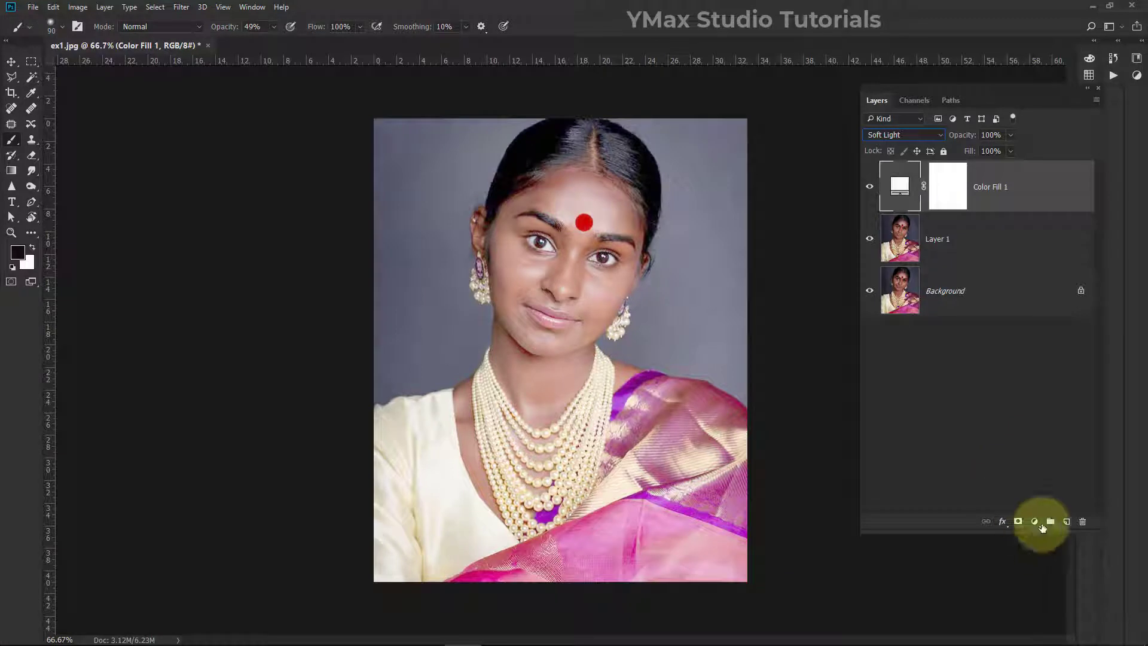
Add a Brightness/Contrast adjustment layer above the colour fill with its contrast set to 29.
left_click(1035, 522)
left_click(1076, 291)
left_click_drag(894, 318, 925, 320)
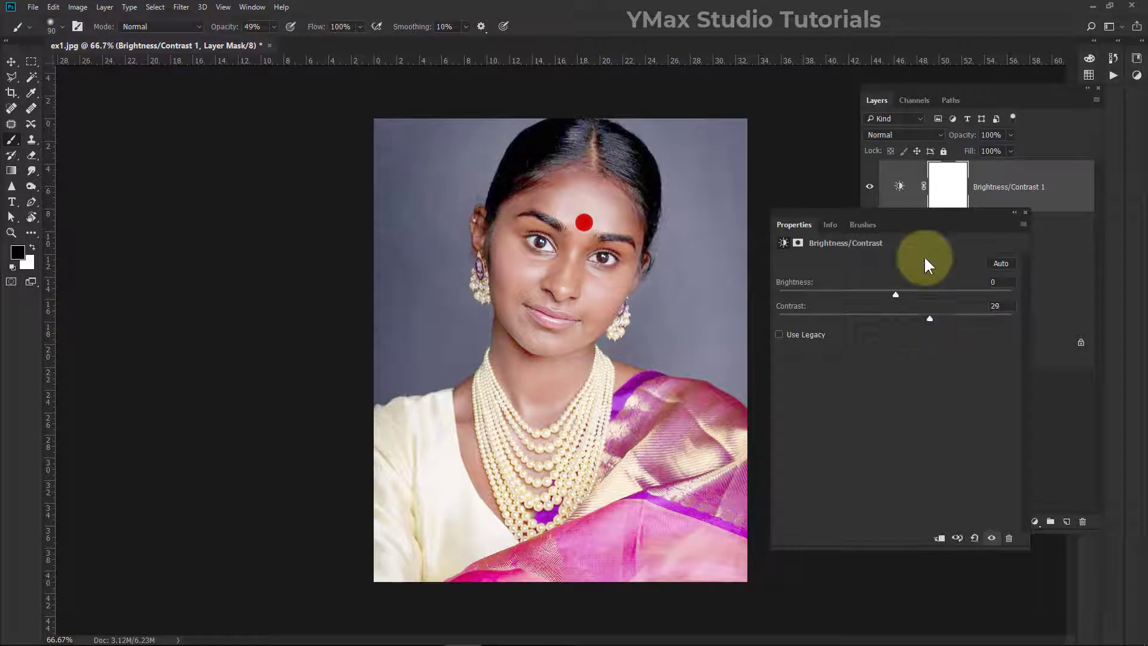
left_click(1025, 212)
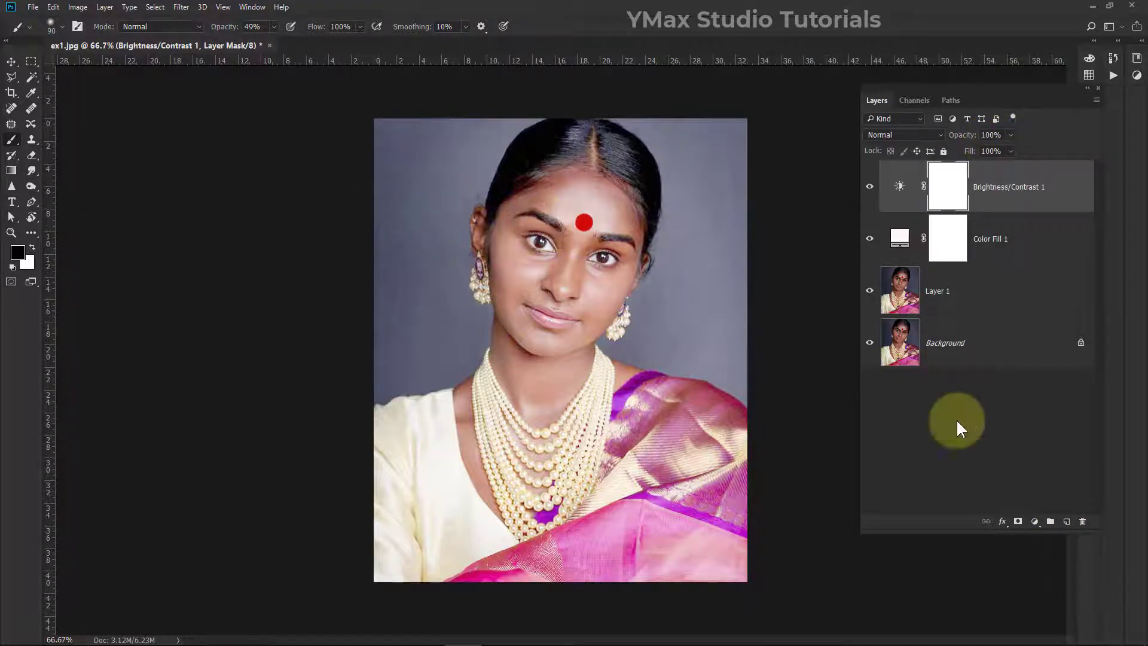
Add a Color Balance adjustment layer and shift its midtones slightly towards red and blue.
left_click(1036, 524)
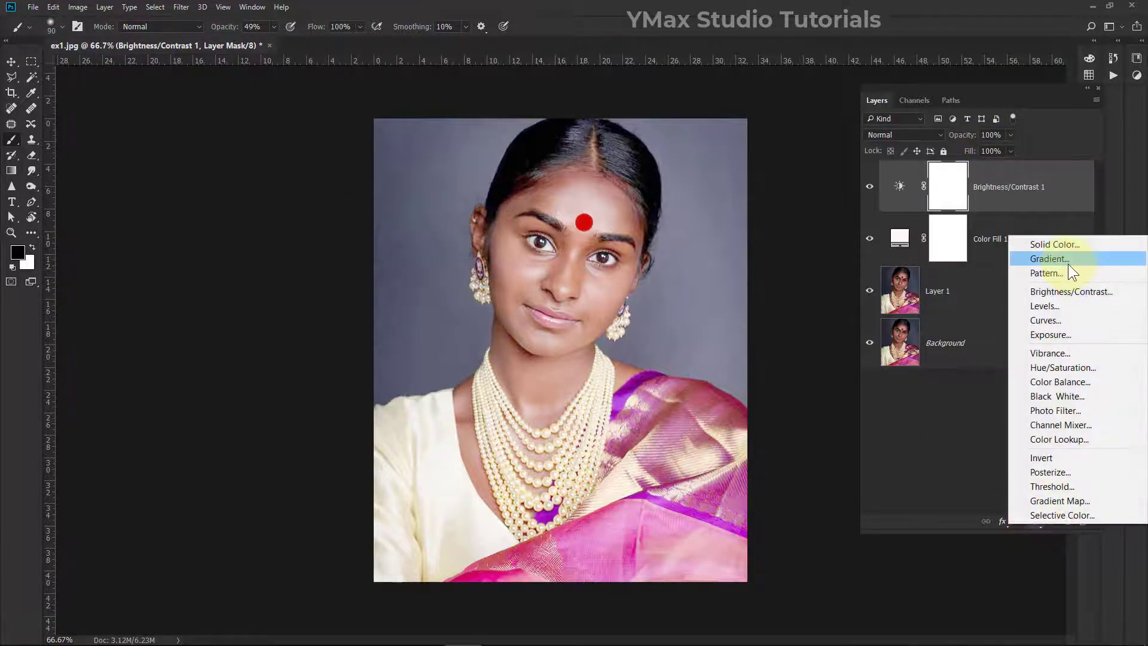
left_click(1052, 385)
left_click_drag(879, 293, 888, 292)
mouse_move(880, 336)
left_mouse_down()
mouse_move(865, 312)
mouse_move(871, 292)
mouse_move(885, 333)
left_mouse_up()
Set the Color Balance shadows to Cyan-Red +19 and Yellow-Blue +8.
left_click(849, 263)
left_click(842, 292)
left_click(861, 263)
left_click(843, 275)
left_click_drag(880, 291, 899, 290)
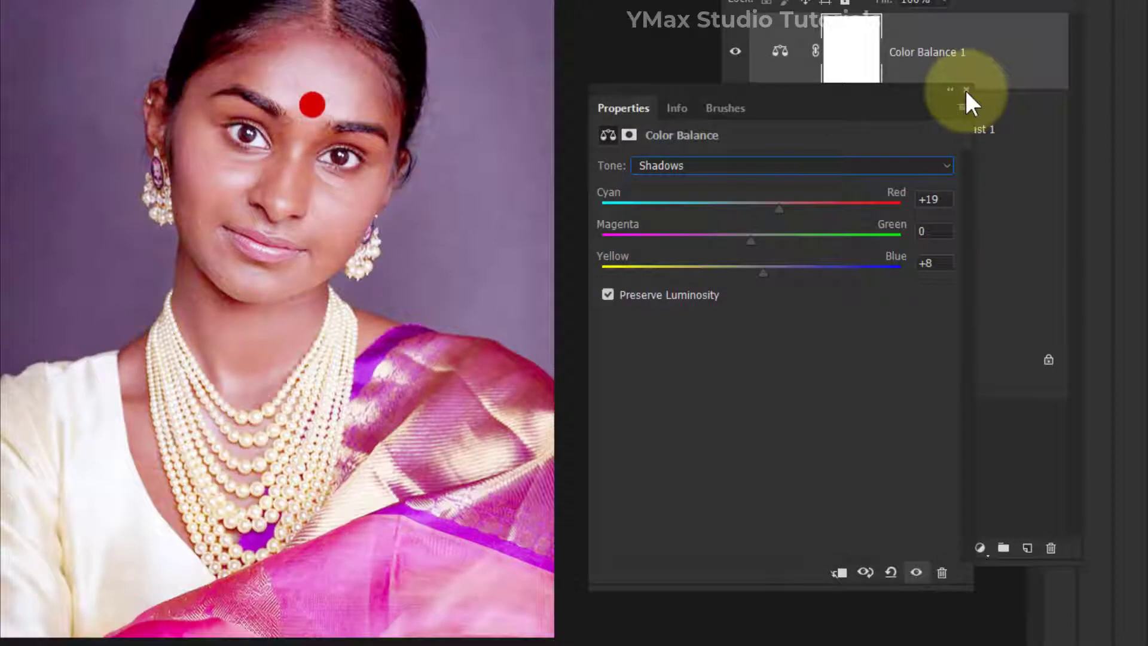
left_click(1025, 212)
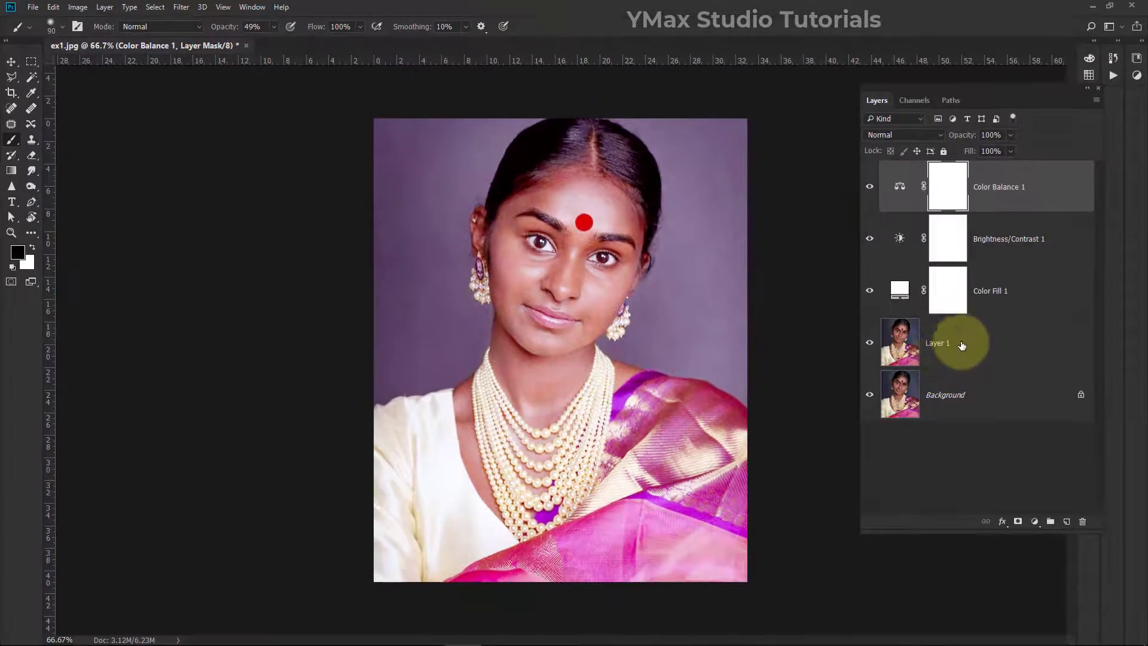
Group Layer 1 with the fill and adjustment layers, add a black mask to the group, and make white the foreground colour.
left_click(962, 349)
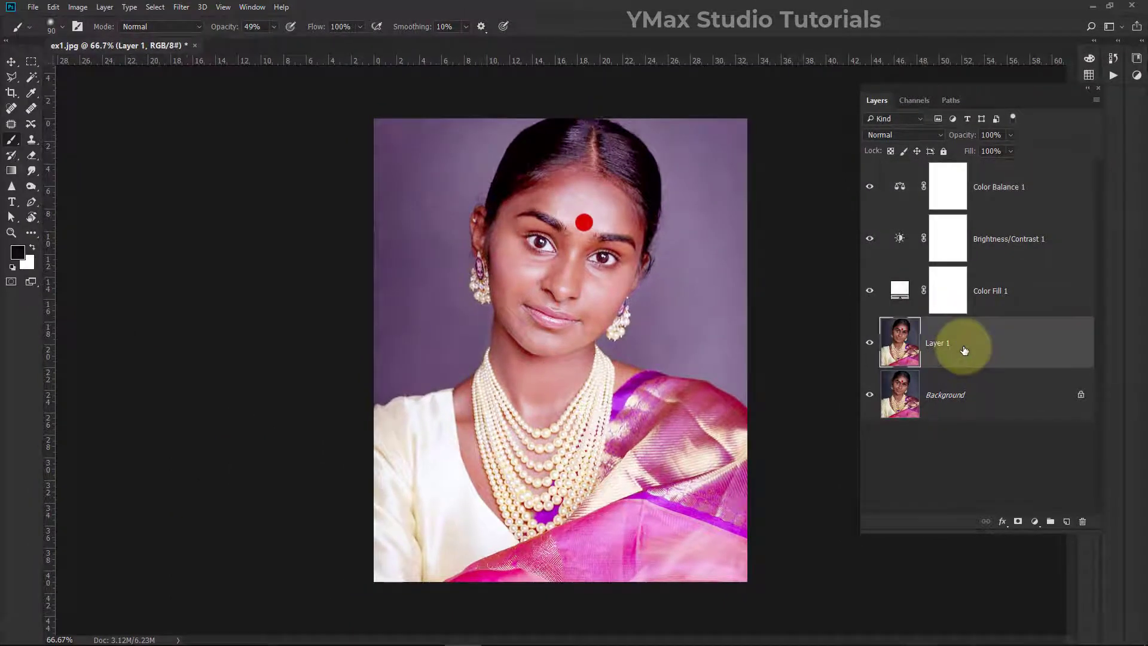
left_click(1013, 187, "shift")
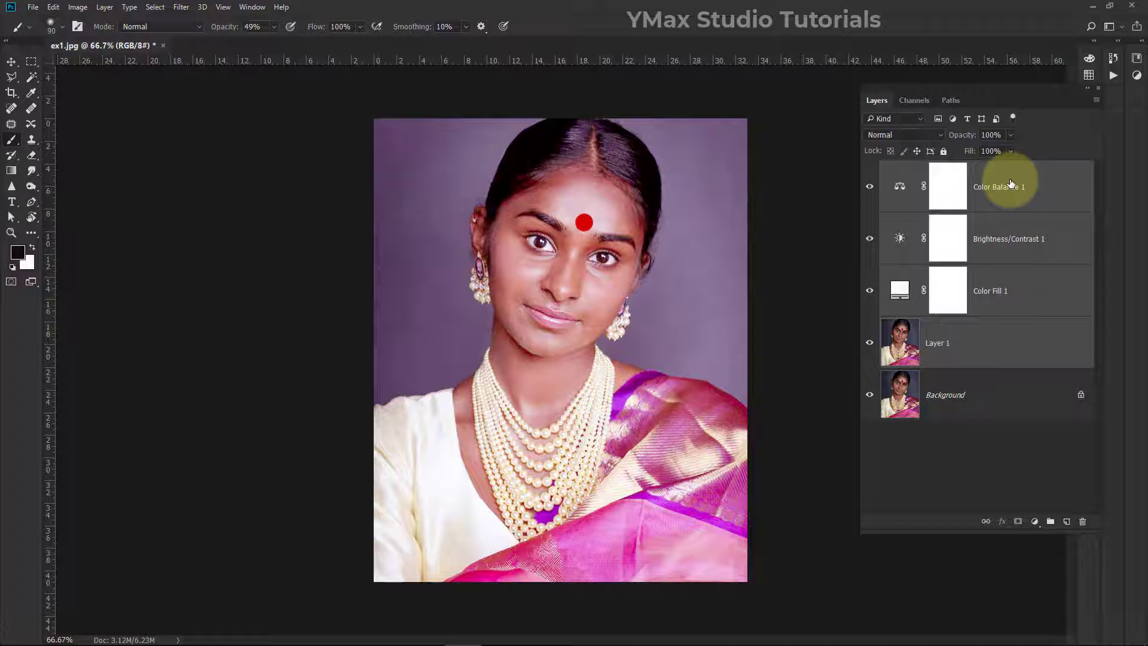
key("ctrl+g")
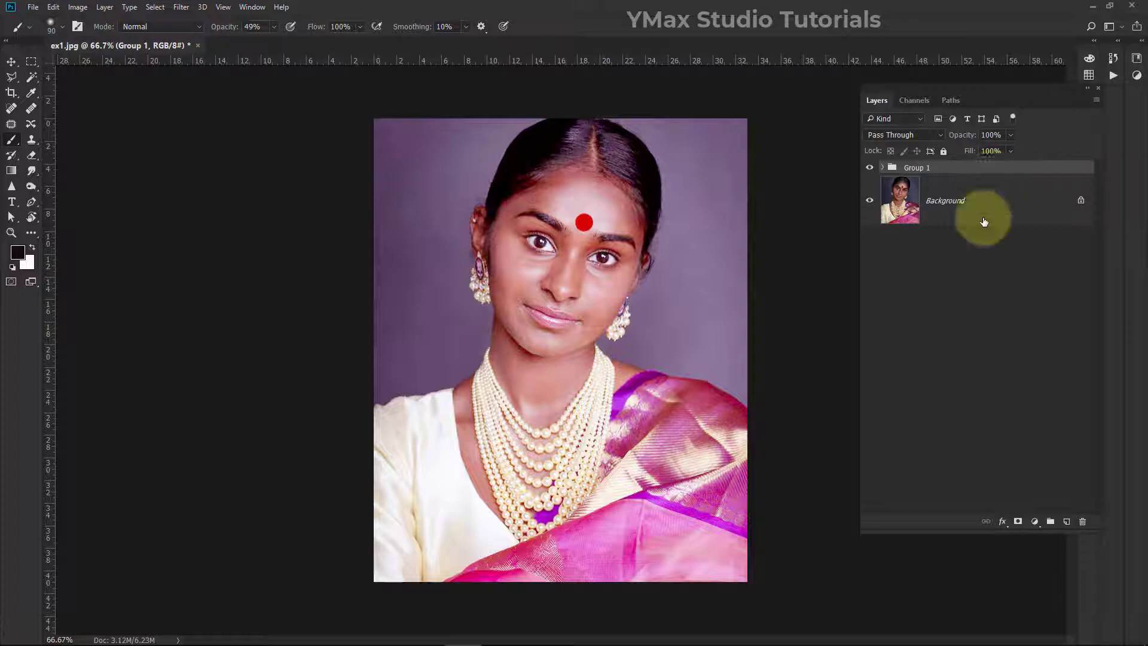
left_click(1019, 521, "alt")
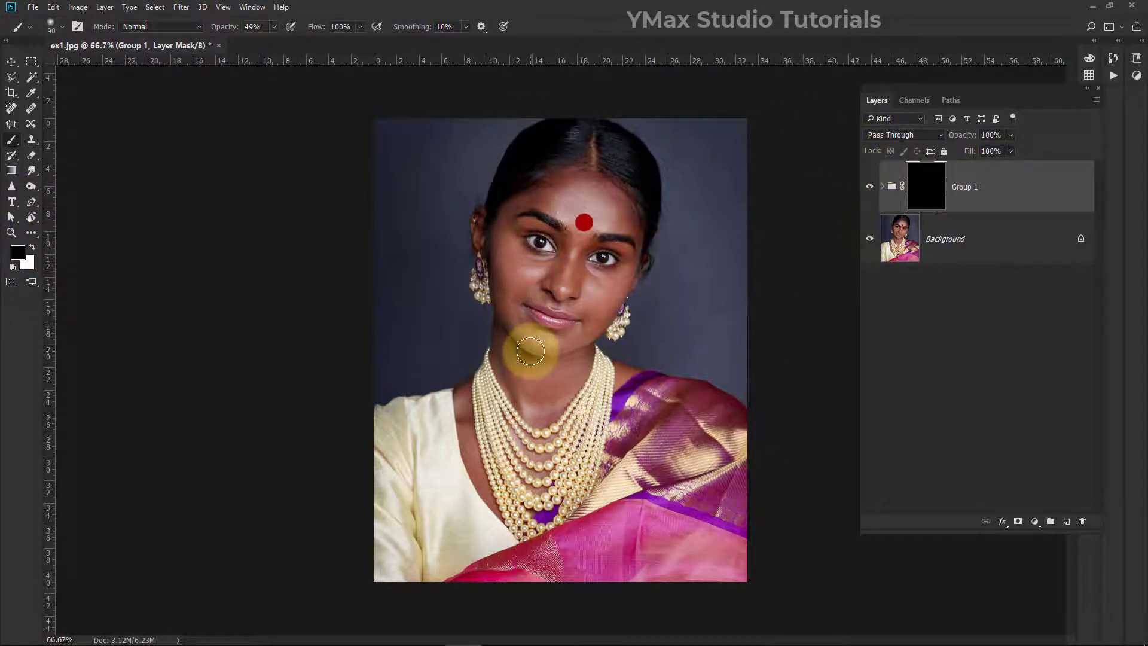
left_click(32, 248)
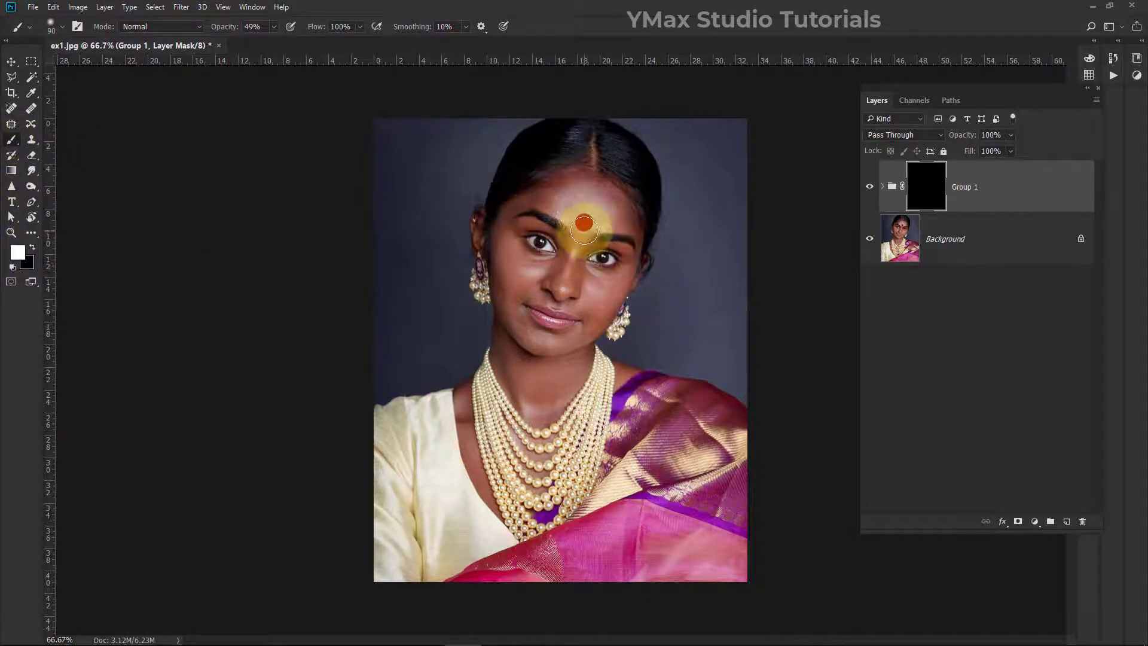
Try revealing the brightened face by painting white at 49% opacity on the group mask.
key("ctrl+plus")
key("ctrl+plus")
key("ctrl+minus")
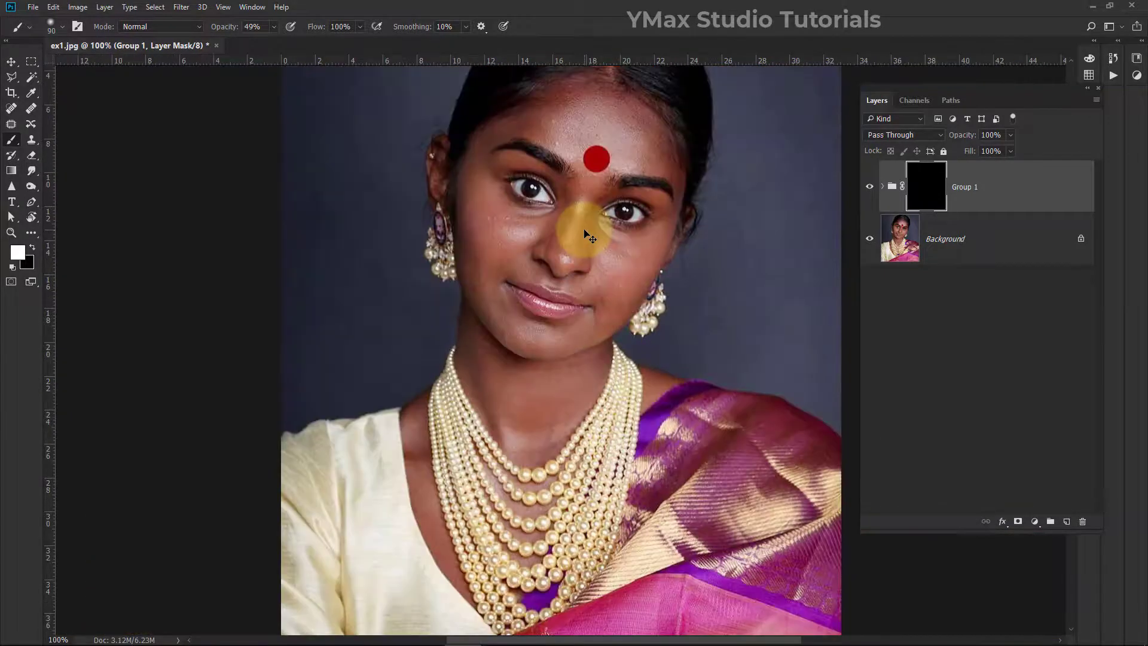
mouse_move(646, 231)
left_mouse_down()
mouse_move(587, 226)
mouse_move(587, 190)
mouse_move(573, 237)
mouse_move(593, 186)
mouse_move(593, 235)
mouse_move(624, 249)
mouse_move(595, 229)
mouse_move(645, 243)
mouse_move(665, 209)
mouse_move(594, 201)
mouse_move(598, 229)
mouse_move(642, 237)
mouse_move(631, 268)
mouse_move(648, 236)
mouse_move(630, 294)
left_mouse_up()
mouse_move(590, 327)
left_mouse_down()
mouse_move(585, 275)
mouse_move(577, 289)
mouse_move(489, 272)
mouse_move(523, 259)
mouse_move(572, 269)
mouse_move(543, 252)
mouse_move(571, 248)
mouse_move(533, 251)
mouse_move(573, 202)
mouse_move(504, 247)
mouse_move(497, 228)
mouse_move(539, 221)
mouse_move(494, 210)
mouse_move(469, 174)
mouse_move(512, 208)
mouse_move(491, 188)
mouse_move(490, 167)
mouse_move(499, 206)
mouse_move(488, 203)
mouse_move(478, 174)
mouse_move(468, 205)
mouse_move(488, 260)
mouse_move(470, 211)
mouse_move(477, 266)
mouse_move(480, 219)
mouse_move(483, 249)
mouse_move(498, 225)
mouse_move(535, 306)
left_mouse_up()
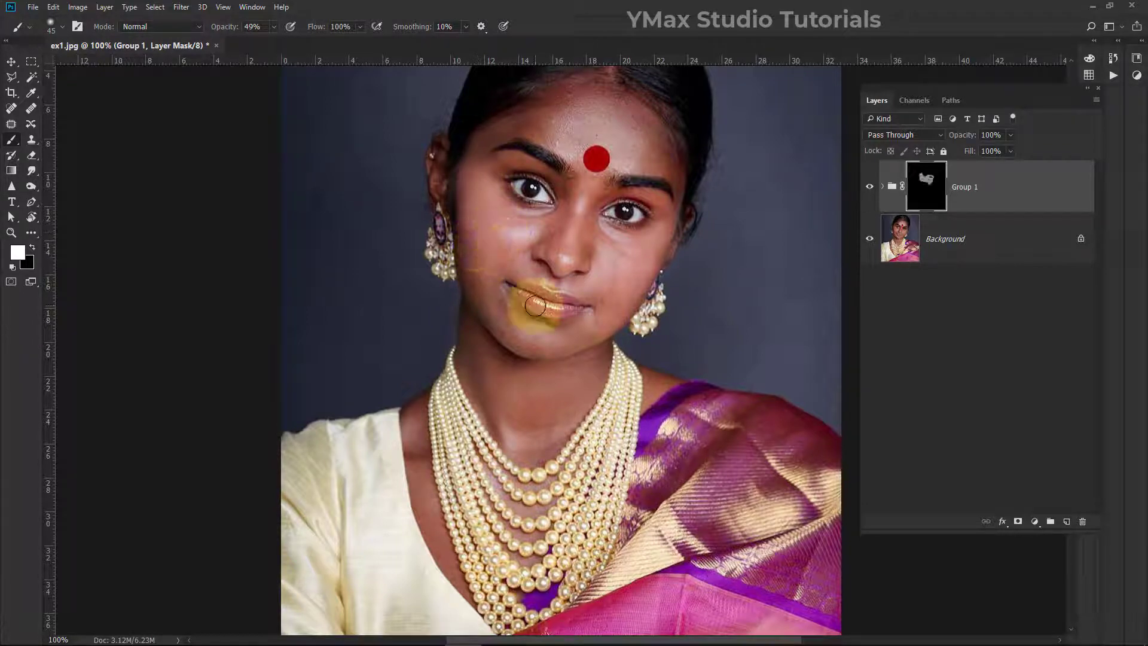
key("ctrl+z")
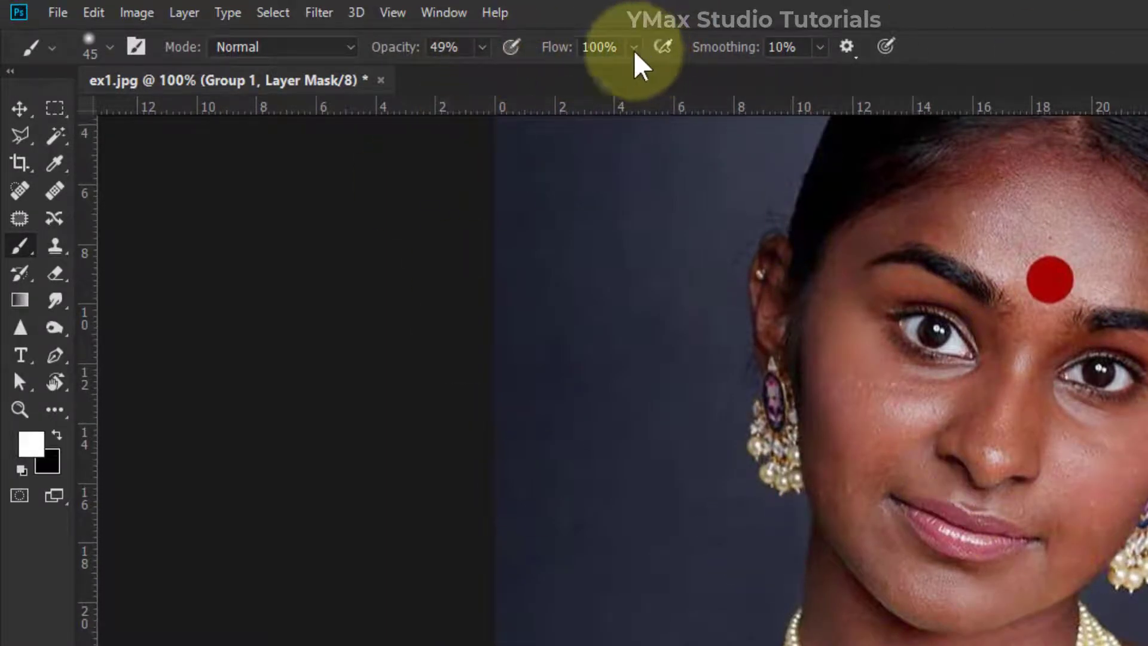
Set the brush opacity to 100% and paint white on the group mask over the face, neck, shoulders and ears.
left_click(482, 47)
left_click_drag(489, 92, 558, 90)
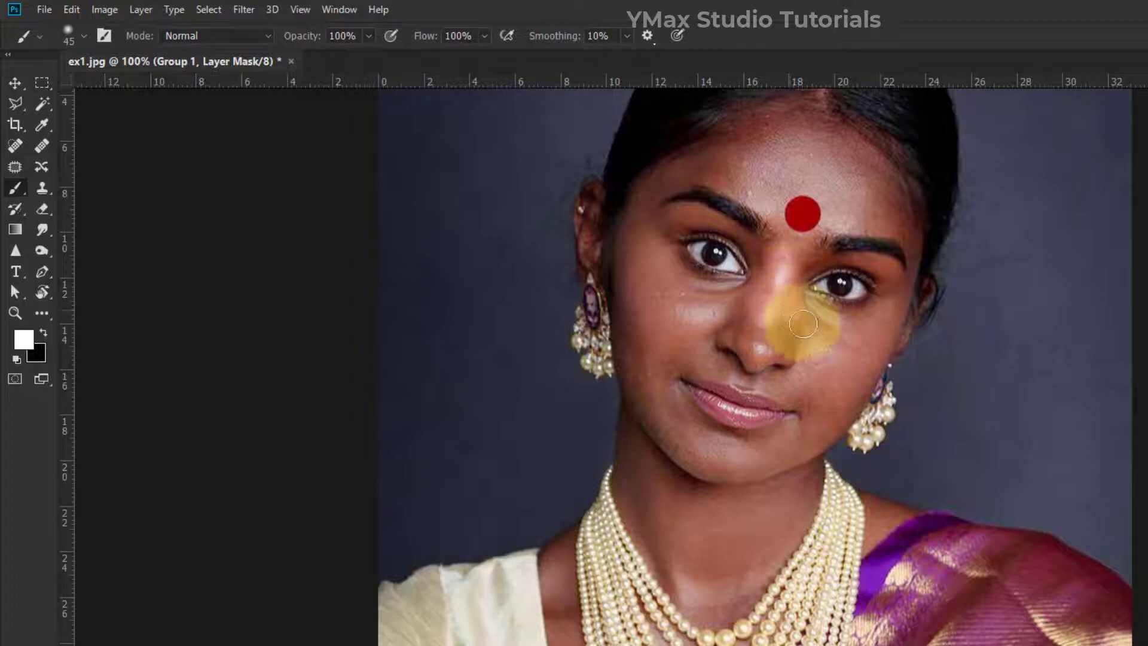
mouse_move(831, 327)
left_mouse_down()
mouse_move(861, 324)
mouse_move(885, 294)
mouse_move(851, 373)
mouse_move(891, 296)
mouse_move(849, 394)
mouse_move(872, 353)
mouse_move(805, 447)
mouse_move(724, 468)
mouse_move(672, 417)
mouse_move(690, 461)
mouse_move(737, 471)
mouse_move(664, 437)
mouse_move(642, 325)
mouse_move(653, 413)
mouse_move(641, 386)
mouse_move(619, 239)
mouse_move(632, 319)
mouse_move(629, 278)
mouse_move(653, 205)
mouse_move(652, 316)
mouse_move(661, 260)
mouse_move(694, 285)
mouse_move(750, 299)
mouse_move(647, 313)
mouse_move(744, 306)
mouse_move(657, 348)
mouse_move(671, 362)
mouse_move(656, 370)
mouse_move(702, 359)
mouse_move(822, 398)
mouse_move(762, 358)
mouse_move(794, 344)
mouse_move(757, 345)
mouse_move(764, 324)
mouse_move(779, 325)
mouse_move(832, 366)
mouse_move(820, 368)
mouse_move(839, 343)
mouse_move(812, 426)
mouse_move(767, 463)
mouse_move(663, 402)
mouse_move(744, 445)
mouse_move(794, 434)
mouse_move(758, 469)
mouse_move(691, 473)
mouse_move(636, 407)
mouse_move(631, 506)
mouse_move(633, 402)
mouse_move(628, 479)
mouse_move(705, 624)
mouse_move(808, 523)
mouse_move(814, 465)
mouse_move(712, 474)
mouse_move(653, 415)
mouse_move(656, 525)
mouse_move(643, 483)
mouse_move(679, 538)
mouse_move(697, 441)
mouse_move(699, 551)
mouse_move(722, 579)
mouse_move(692, 569)
mouse_move(725, 576)
mouse_move(751, 461)
mouse_move(798, 482)
mouse_move(730, 576)
mouse_move(686, 264)
mouse_move(641, 217)
mouse_move(666, 180)
mouse_move(774, 110)
mouse_move(835, 124)
mouse_move(887, 172)
mouse_move(911, 236)
mouse_move(841, 226)
mouse_move(764, 248)
mouse_move(761, 190)
mouse_move(679, 175)
mouse_move(756, 167)
mouse_move(802, 128)
mouse_move(855, 162)
mouse_move(888, 216)
mouse_move(863, 187)
mouse_move(773, 183)
mouse_move(799, 174)
mouse_move(825, 205)
mouse_move(825, 271)
mouse_move(886, 266)
mouse_move(884, 311)
mouse_move(838, 339)
mouse_move(775, 294)
mouse_move(769, 264)
mouse_move(712, 210)
mouse_move(661, 225)
mouse_move(679, 227)
mouse_move(655, 267)
mouse_move(735, 292)
mouse_move(758, 264)
mouse_move(687, 622)
mouse_move(555, 541)
mouse_move(565, 645)
mouse_move(574, 525)
mouse_move(553, 547)
mouse_move(565, 639)
left_mouse_up()
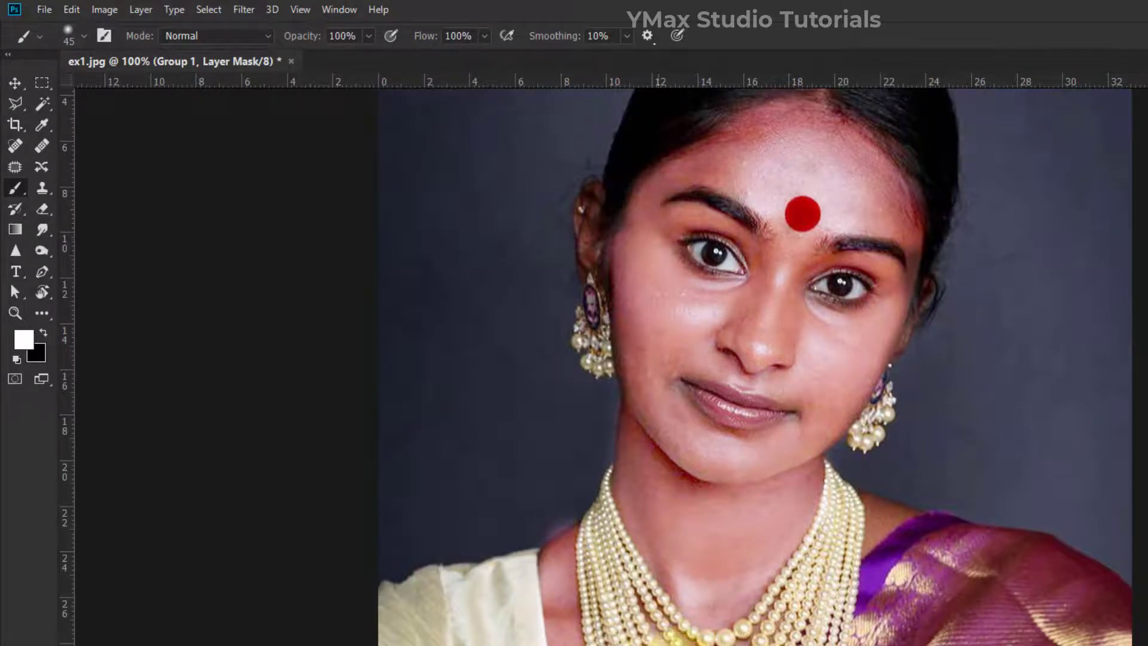
mouse_move(746, 642)
left_mouse_down()
mouse_move(899, 506)
mouse_move(873, 500)
mouse_move(857, 542)
mouse_move(901, 515)
mouse_move(870, 508)
mouse_move(910, 518)
mouse_move(900, 515)
mouse_move(931, 331)
mouse_move(920, 298)
mouse_move(881, 343)
mouse_move(809, 213)
mouse_move(628, 212)
mouse_move(597, 191)
mouse_move(593, 254)
left_mouse_up()
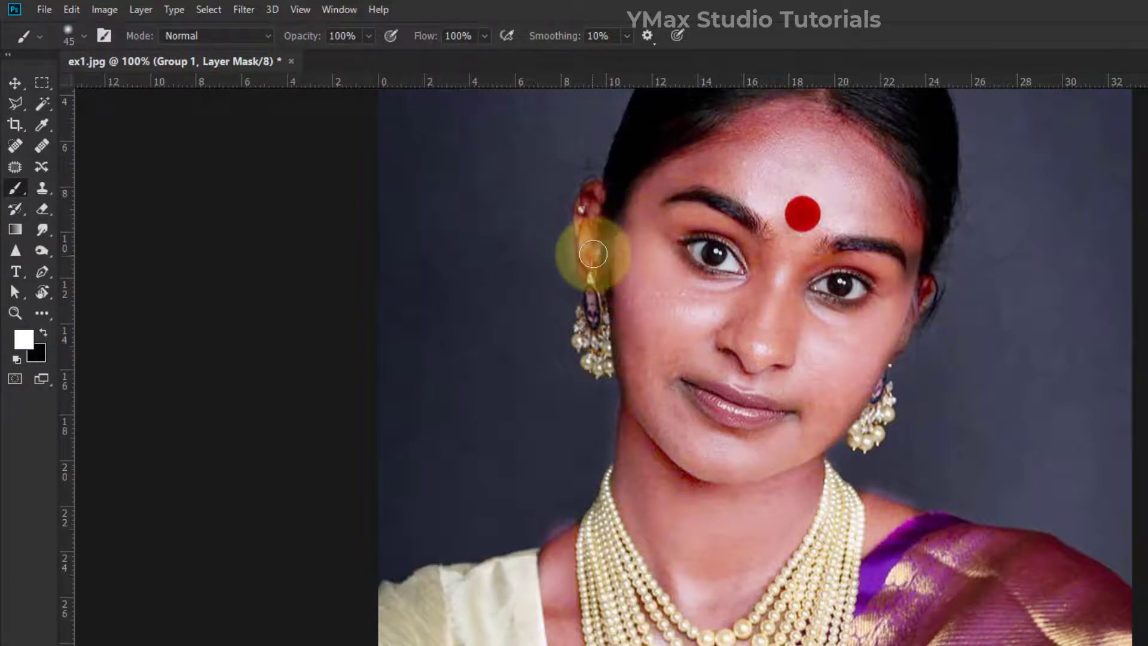
Examine the brightened skin and its edges around the hair, lips and neck at several zoom levels.
key("ctrl+minus")
key("ctrl+minus")
key("ctrl+minus")
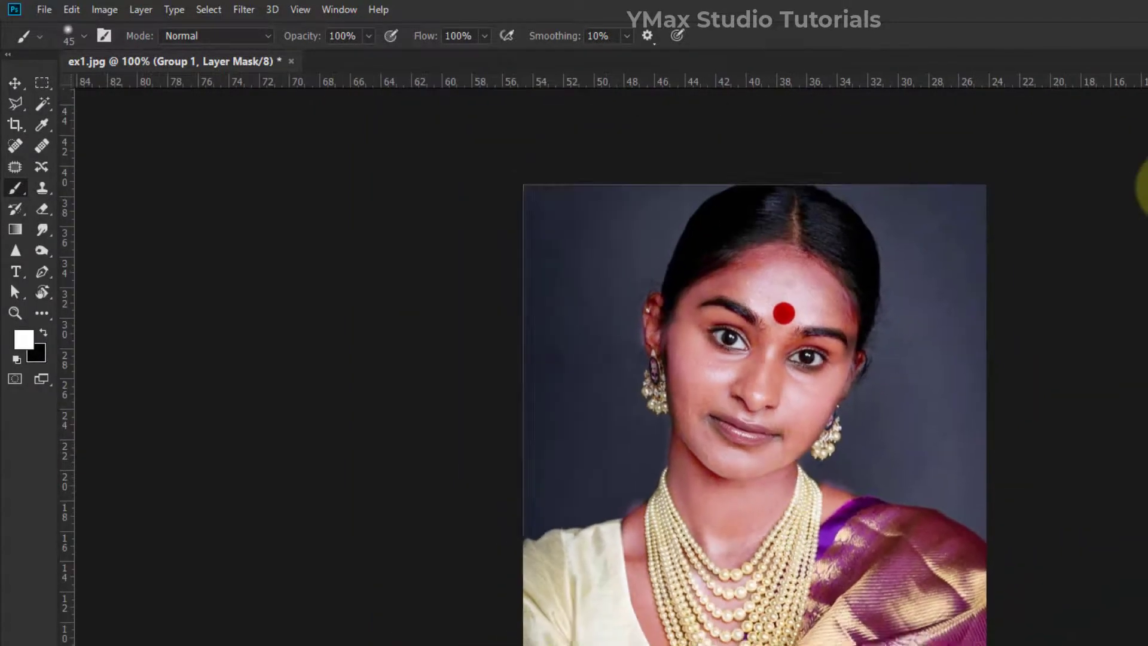
key("ctrl+plus")
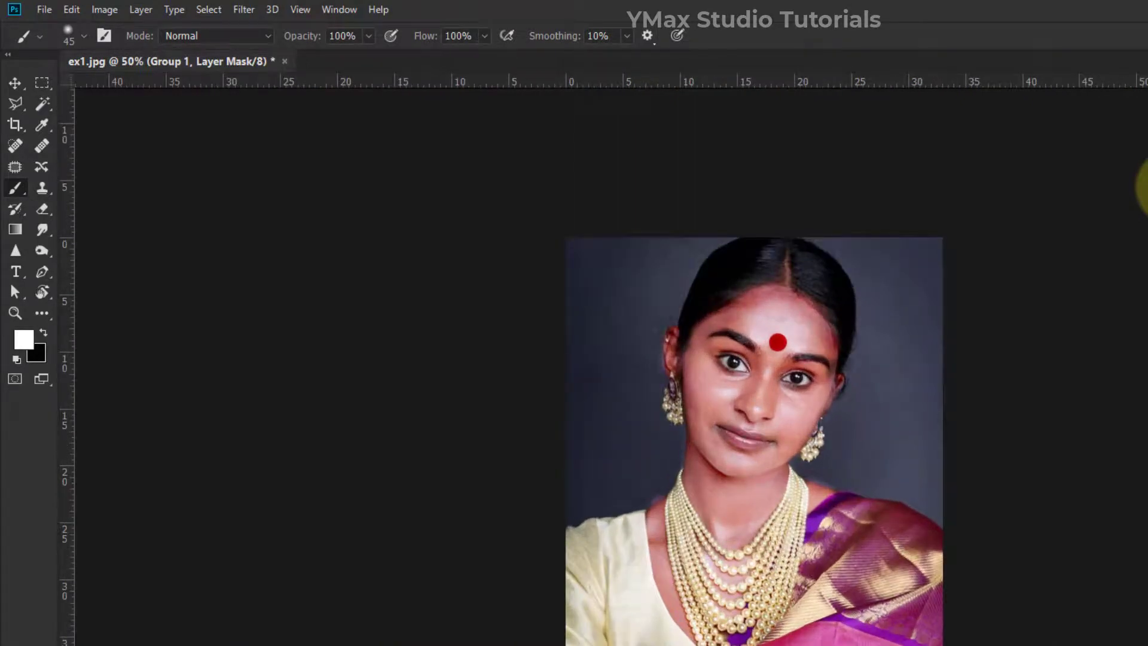
key("ctrl+plus")
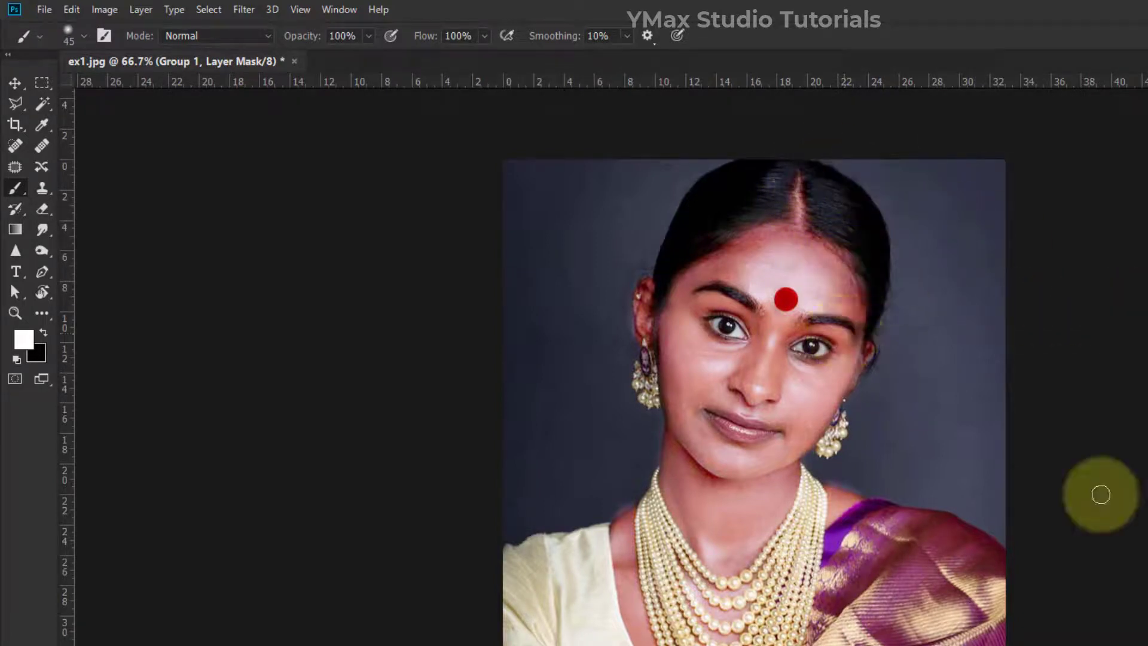
key("ctrl+plus")
key("ctrl+plus")
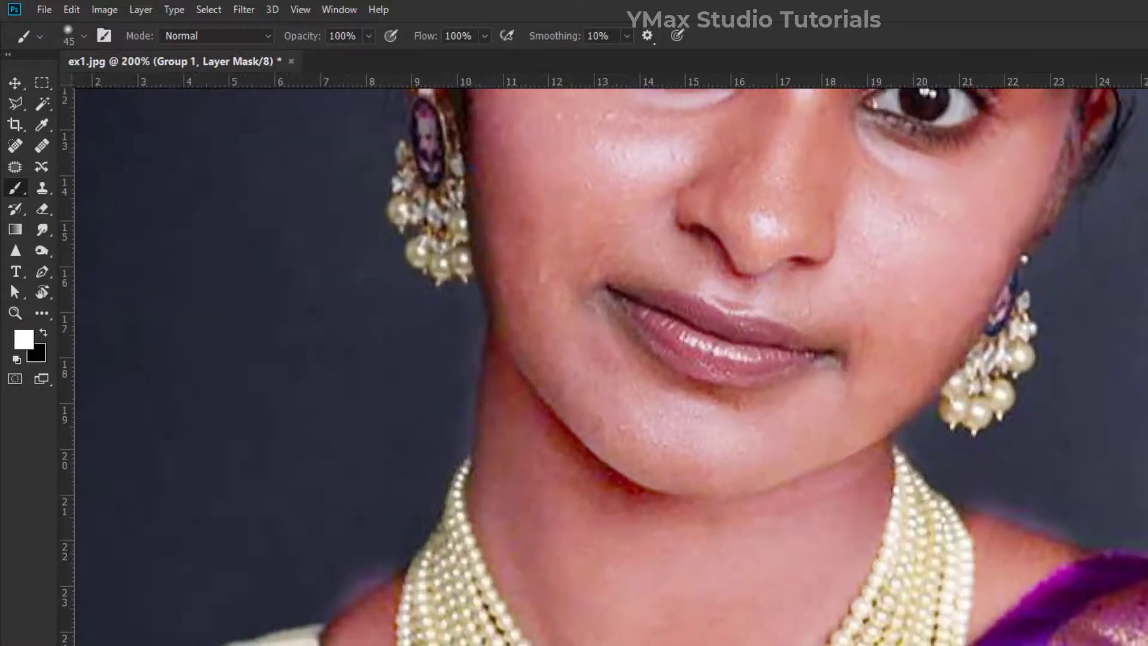
key("ctrl+minus")
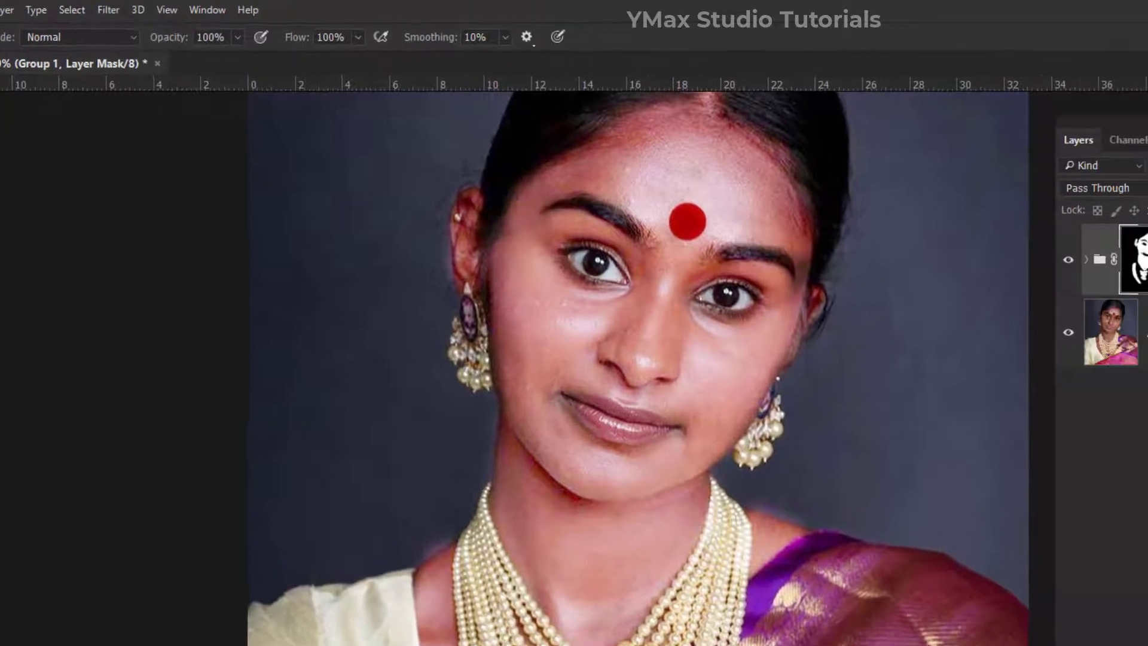
Lower the opacity of Group 1 to 55% to soften the skin brightening.
left_click(960, 209)
left_click_drag(953, 235, 894, 234)
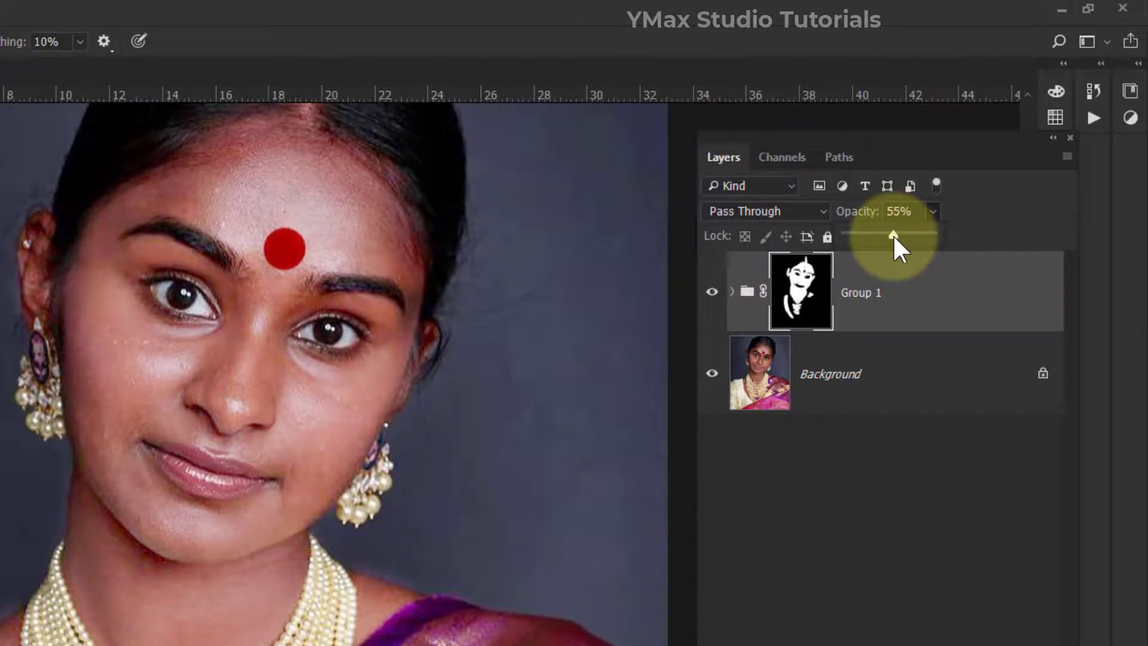
left_click(1004, 217)
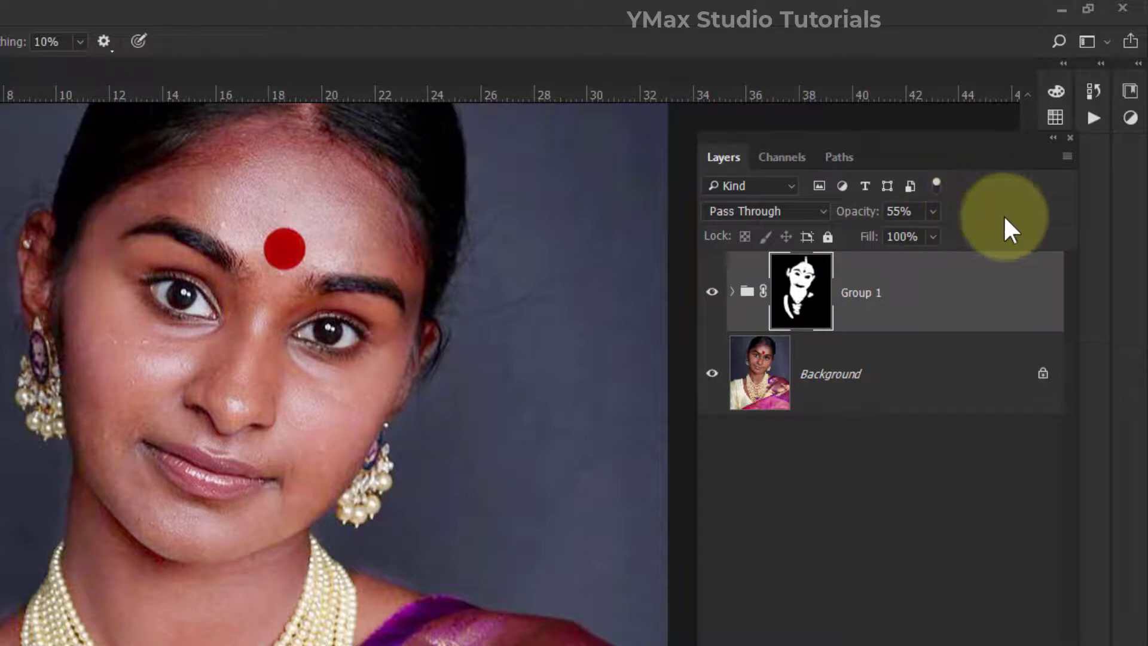
Compare the softened face with the original by showing only the Background layer and restoring the group.
key("ctrl+minus")
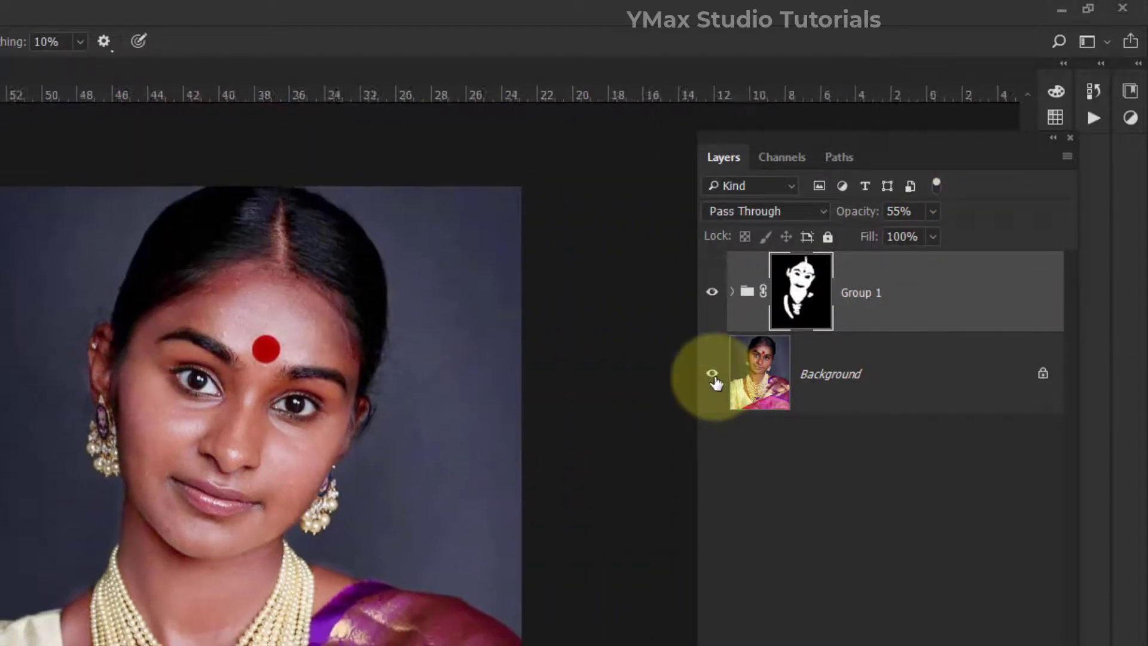
key("ctrl+plus")
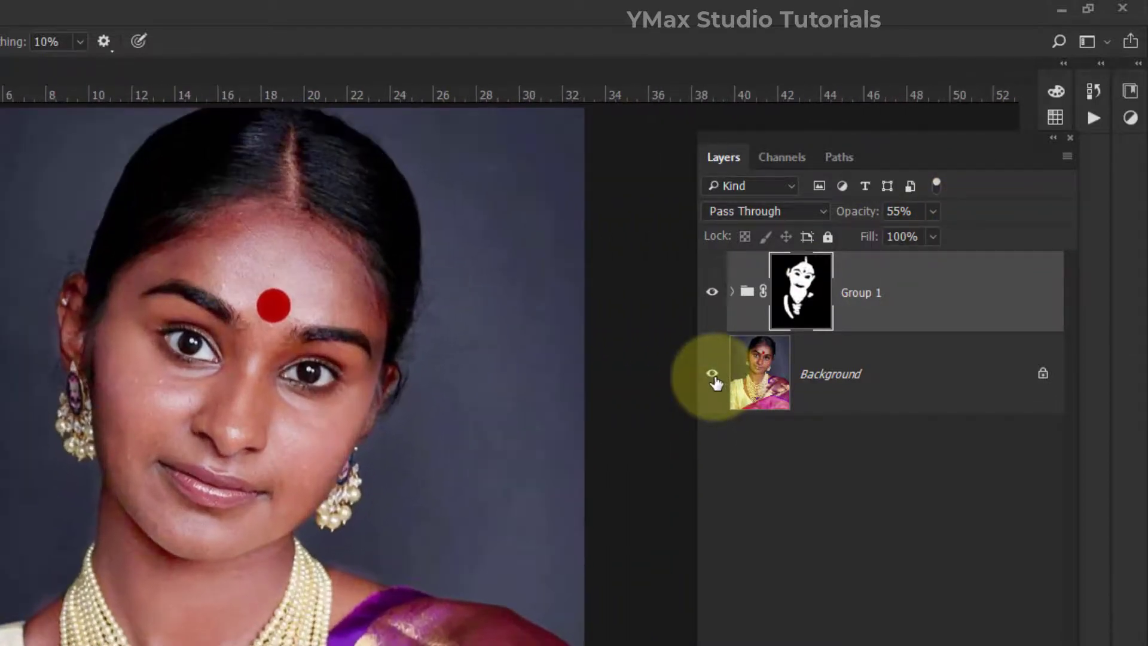
left_click(712, 377, "alt")
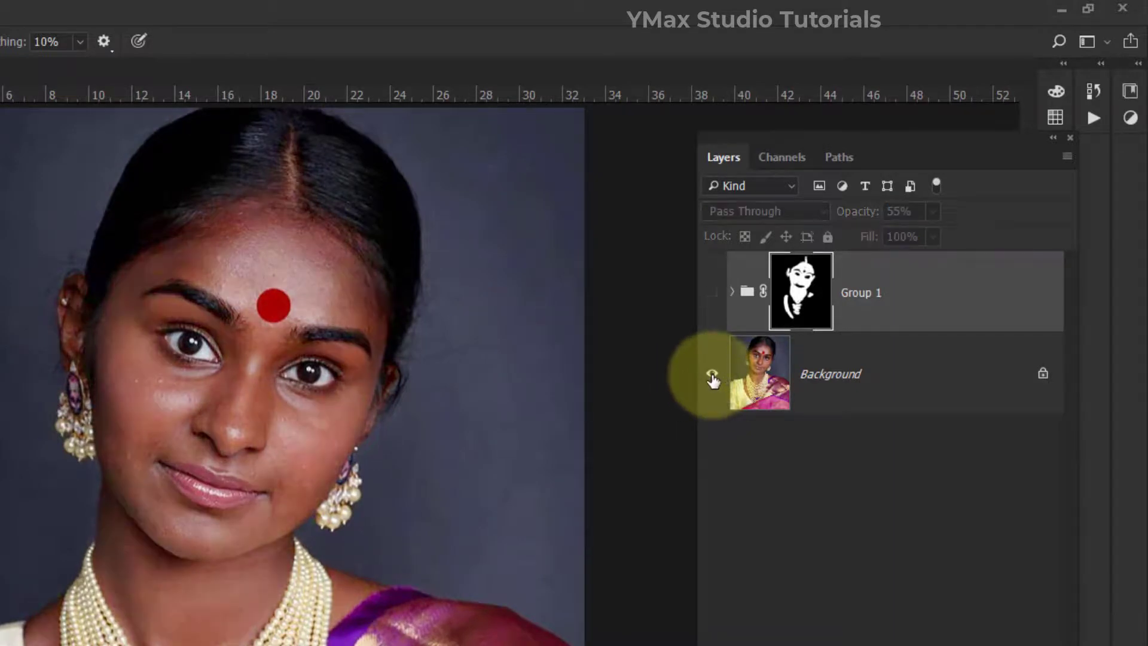
left_click(713, 377, "alt")
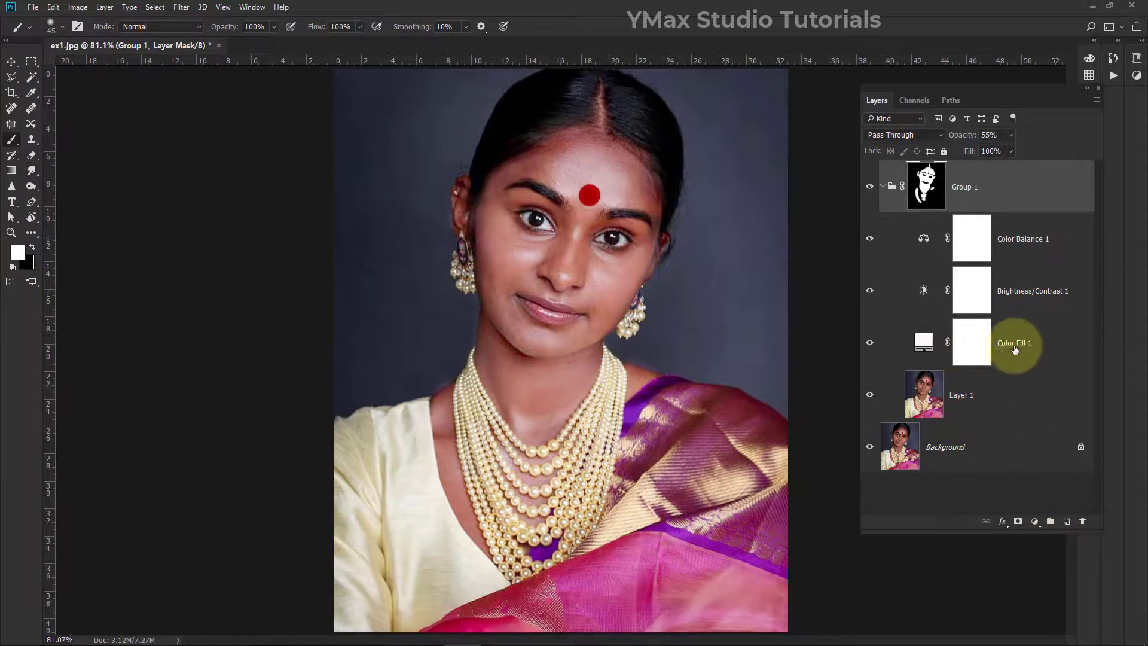
left_click(1034, 521)
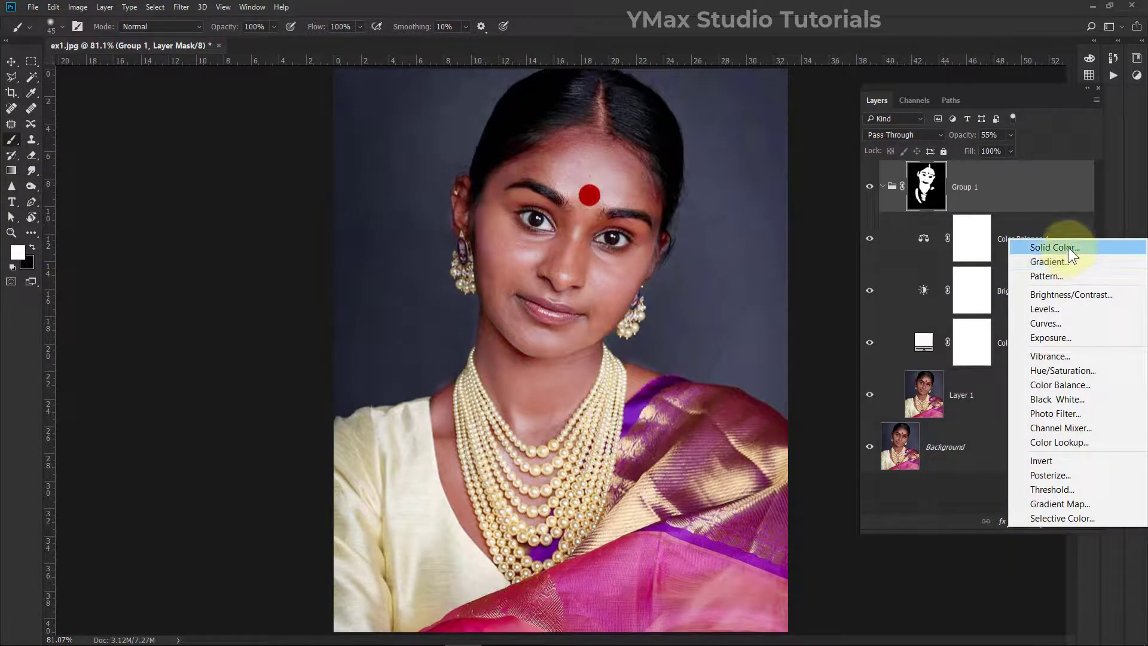
left_click(804, 299)
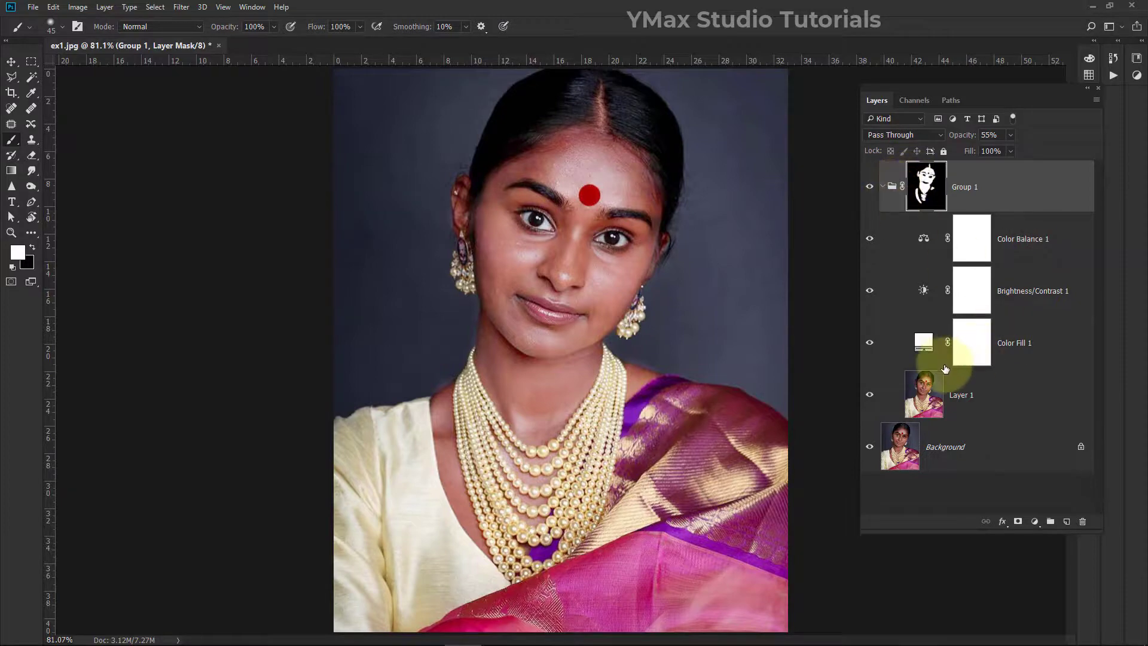
Collapse and select Group 1, and make white the foreground colour.
left_click(931, 396)
left_click(983, 241, "shift")
left_click(1041, 240, "shift")
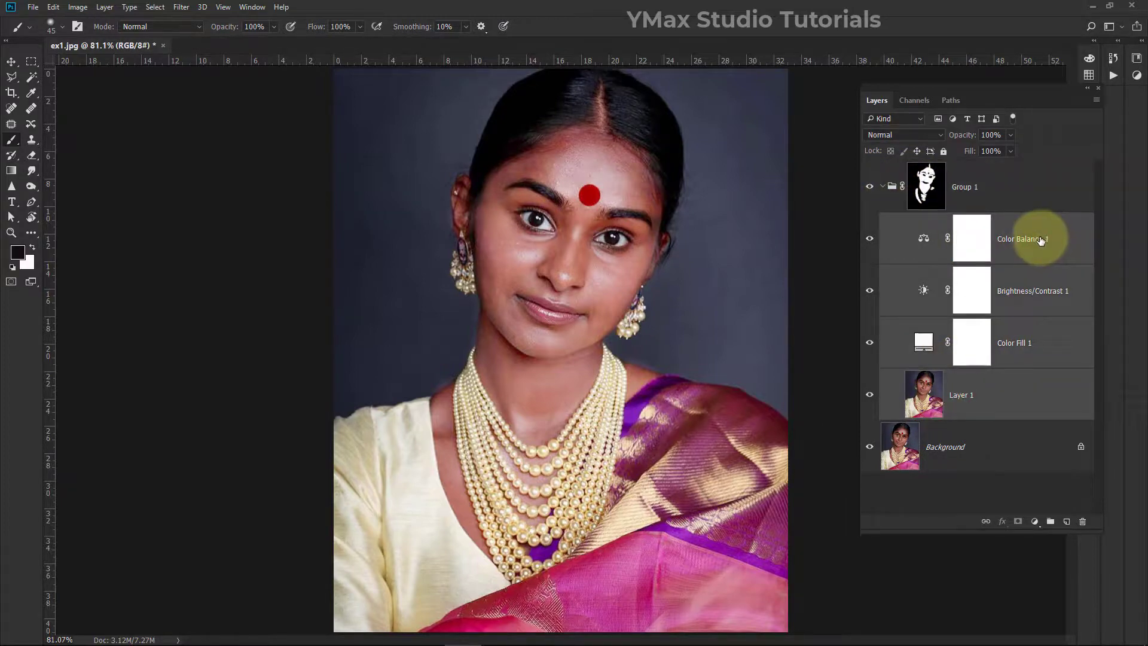
left_click(882, 185)
left_click(927, 195)
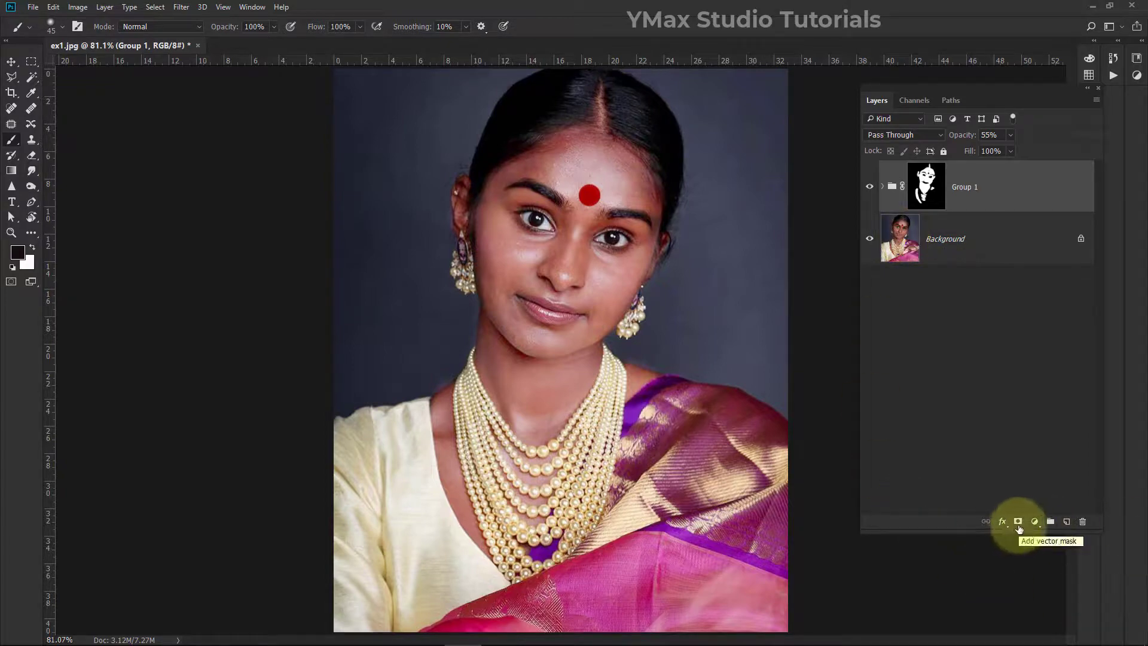
left_click(31, 245)
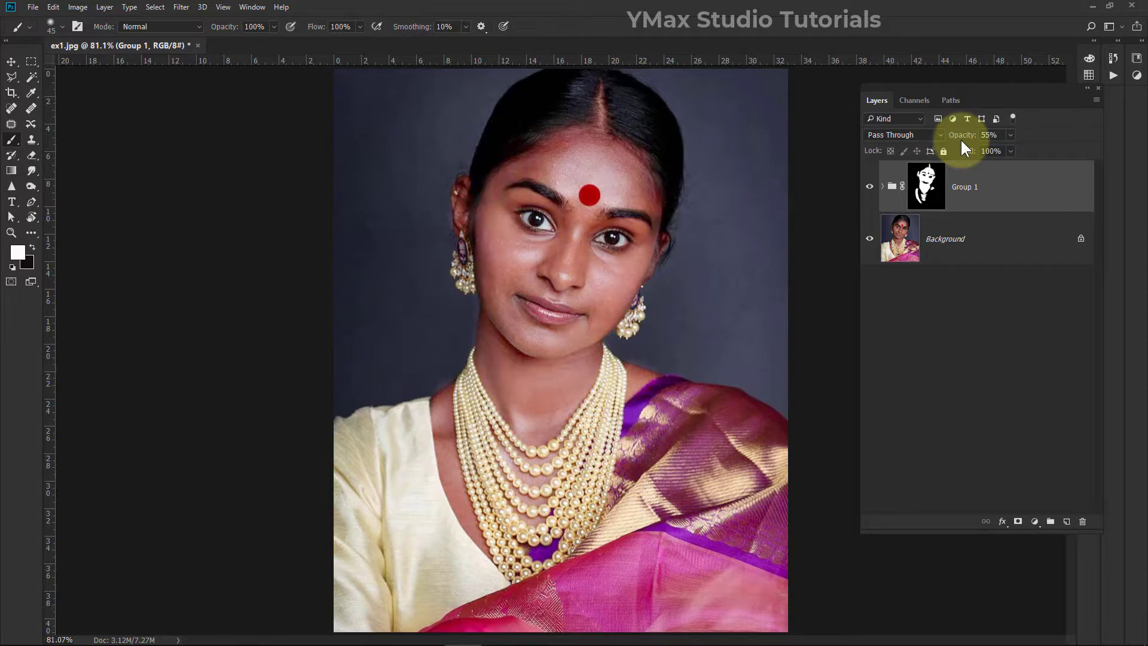
Check the whole portrait before and after the correction by isolating the Background layer, and view the result at 100% zoom.
left_click(870, 240, "alt")
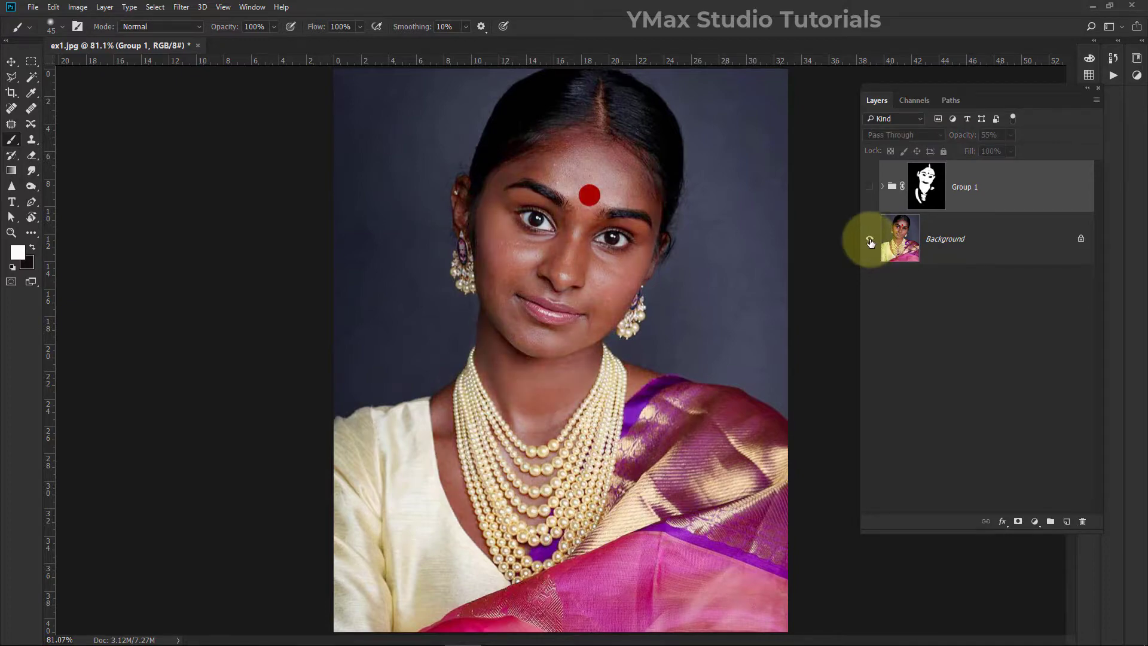
left_click(870, 240, "alt")
key("ctrl+1")
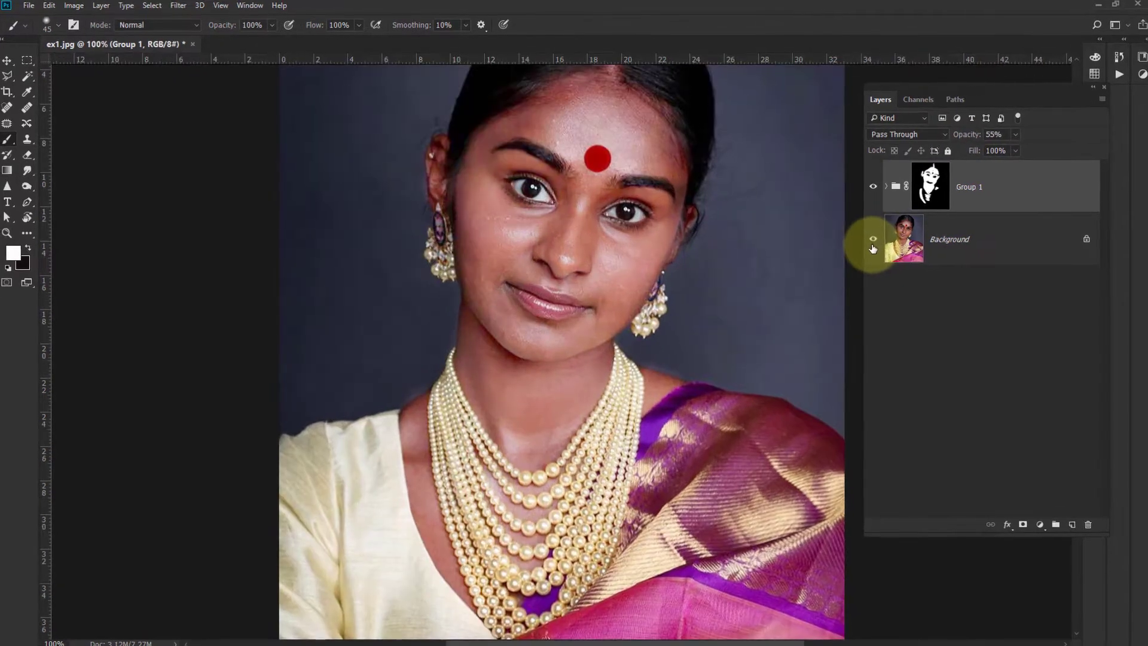